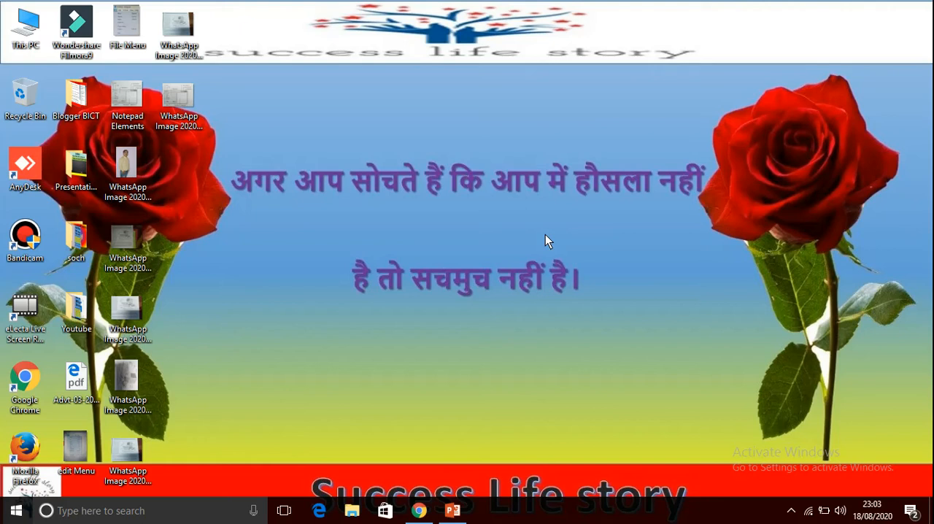
Find Notepad through the Windows search, open it and maximize its window.
left_click(160, 518)
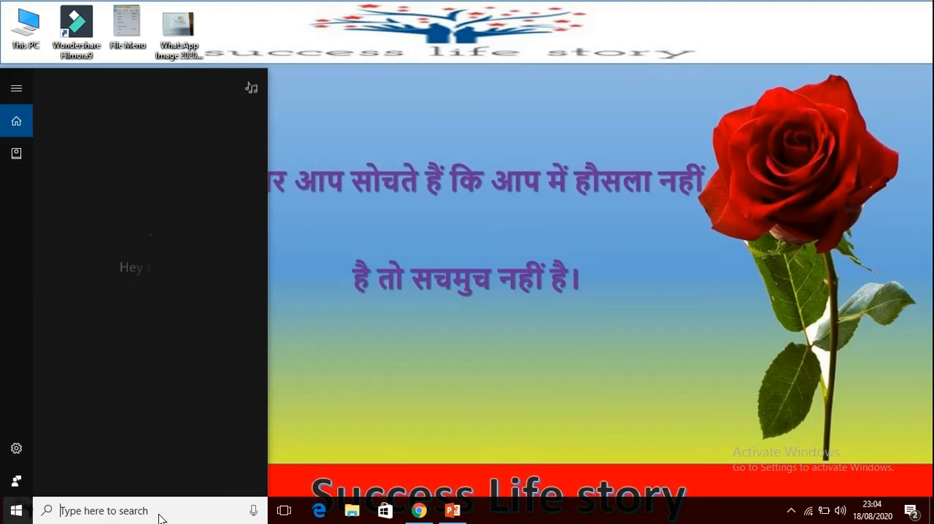
type("n")
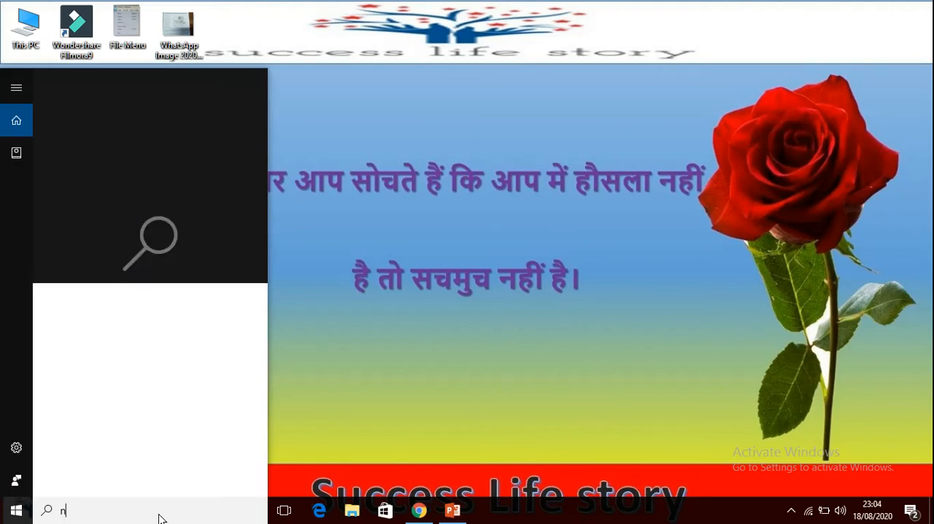
type("ote")
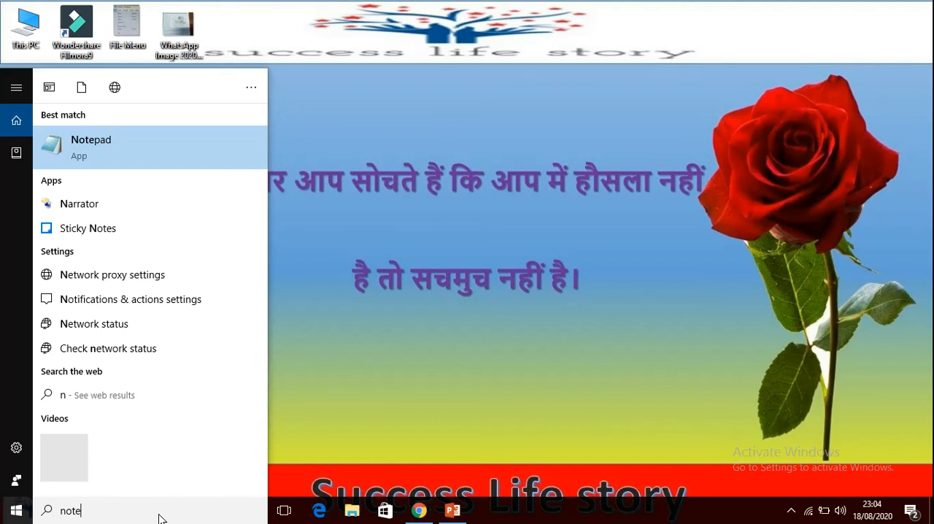
type("pad")
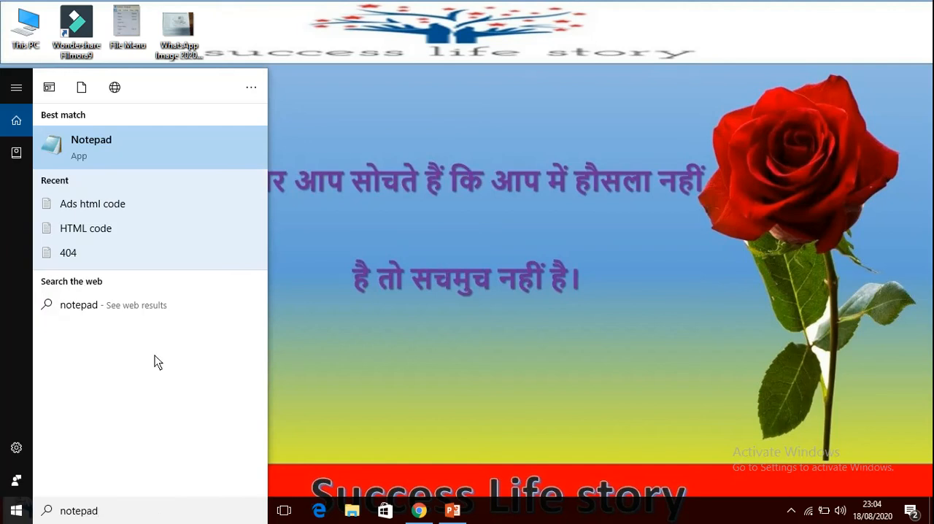
left_click(128, 164)
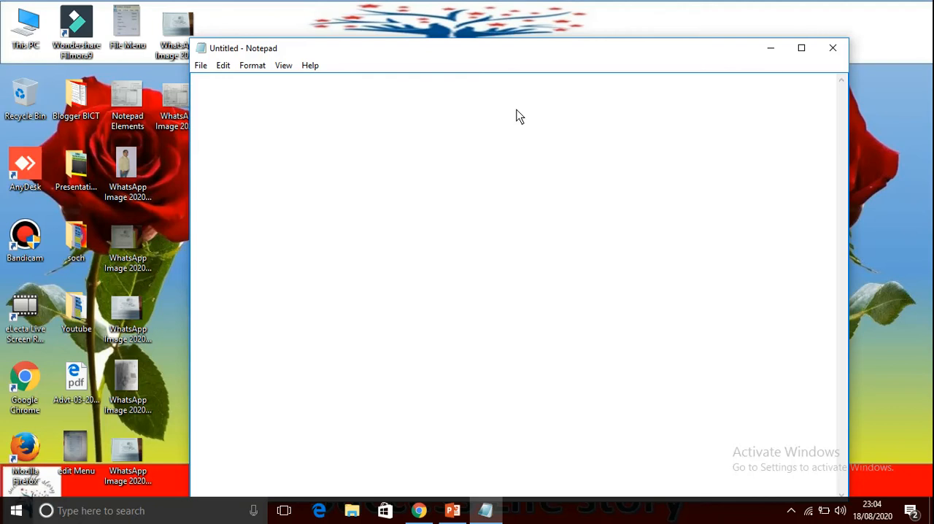
left_click(801, 50)
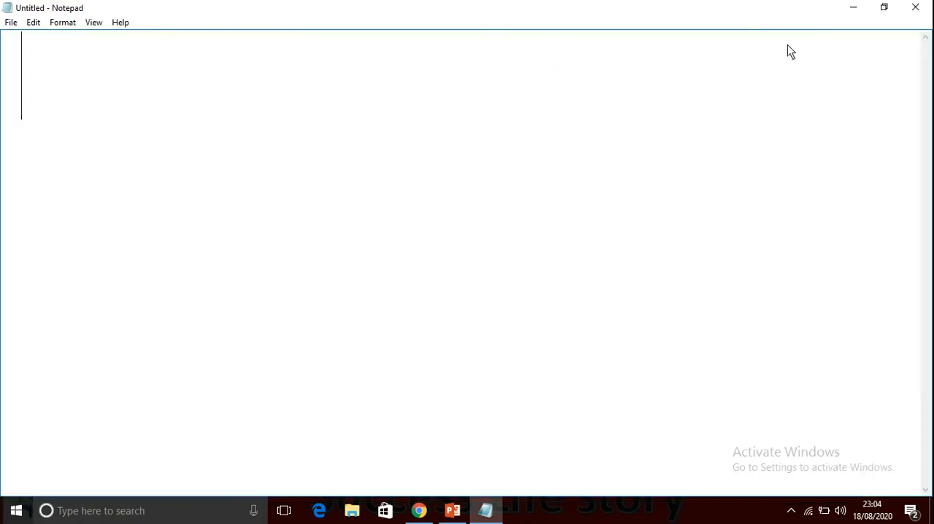
Set the Notepad font size to 22, with Arial Unicode MS in Regular style.
left_click(61, 23)
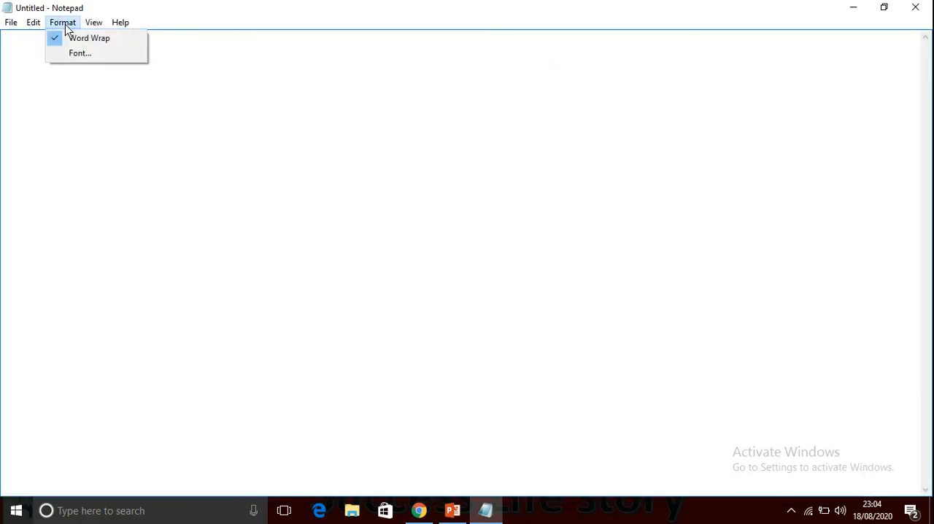
left_click(90, 53)
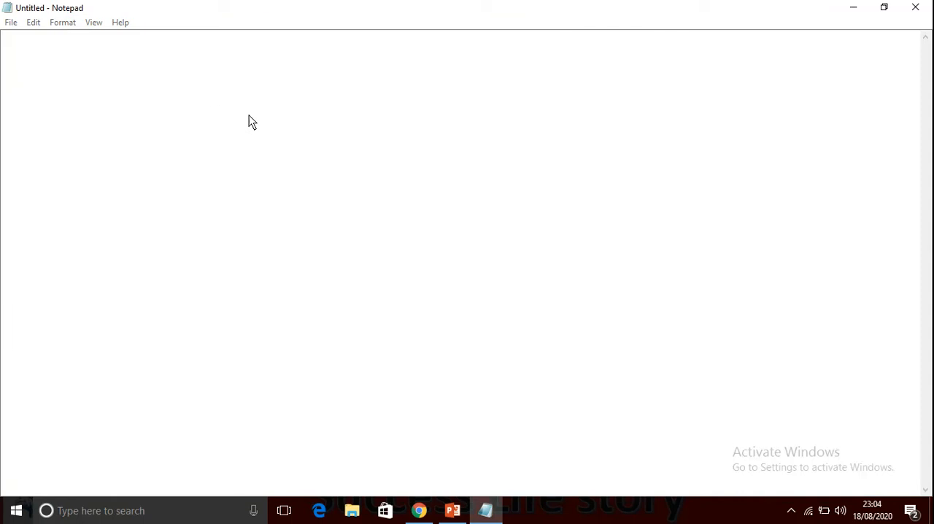
left_click(268, 162)
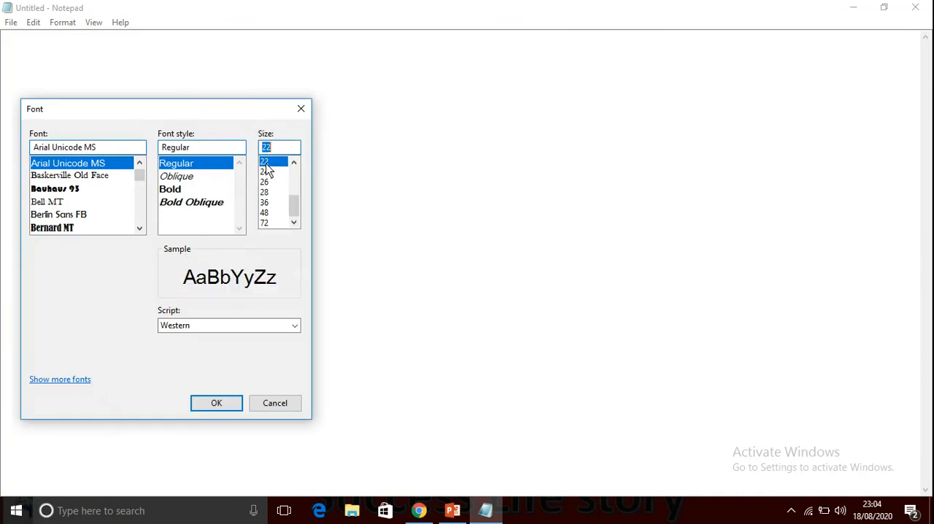
left_click(217, 404)
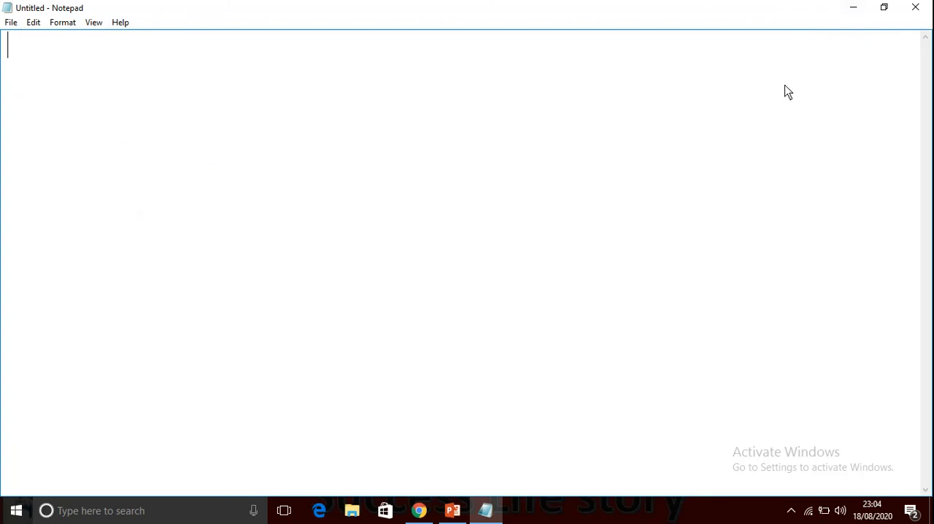
Minimize the Notepad window and launch a second instance with the Run command "notepad".
left_click(855, 8)
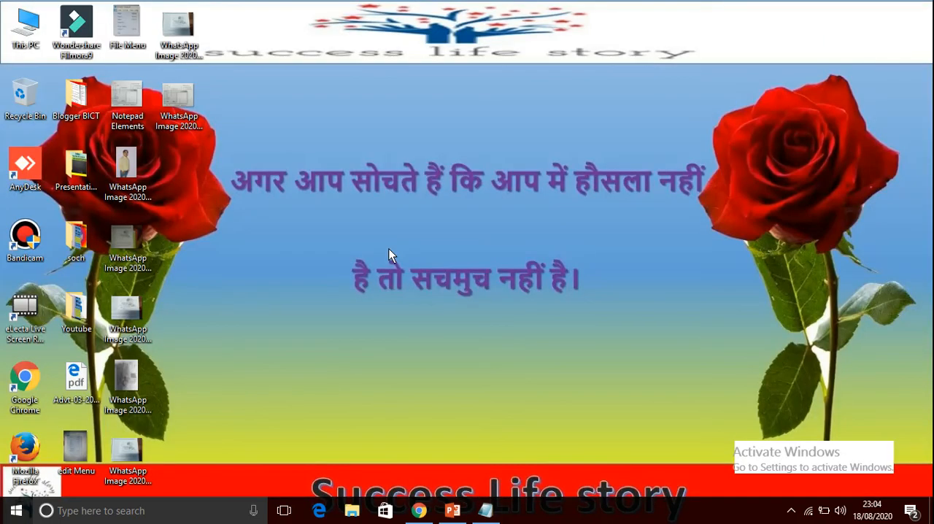
key("super+r")
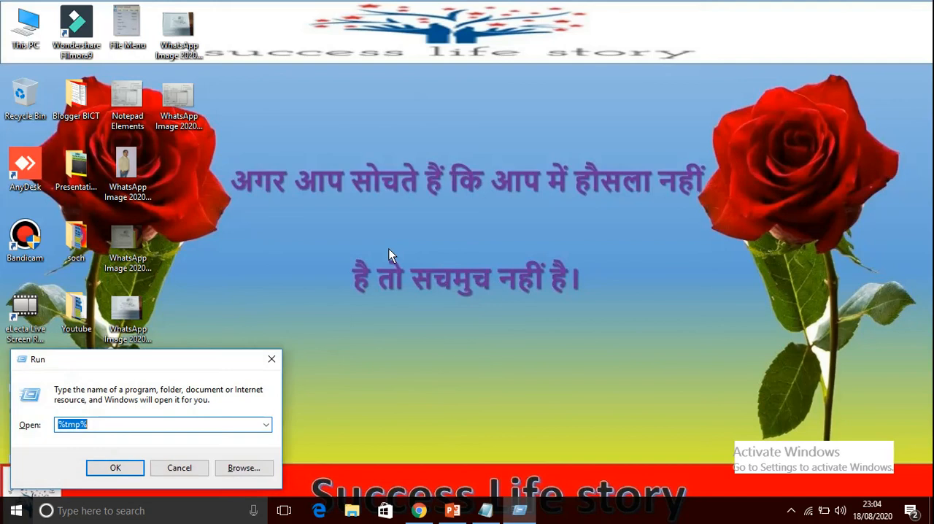
type("nopt")
key("BackSpace")
key("BackSpace")
type("tepad")
left_click(116, 467)
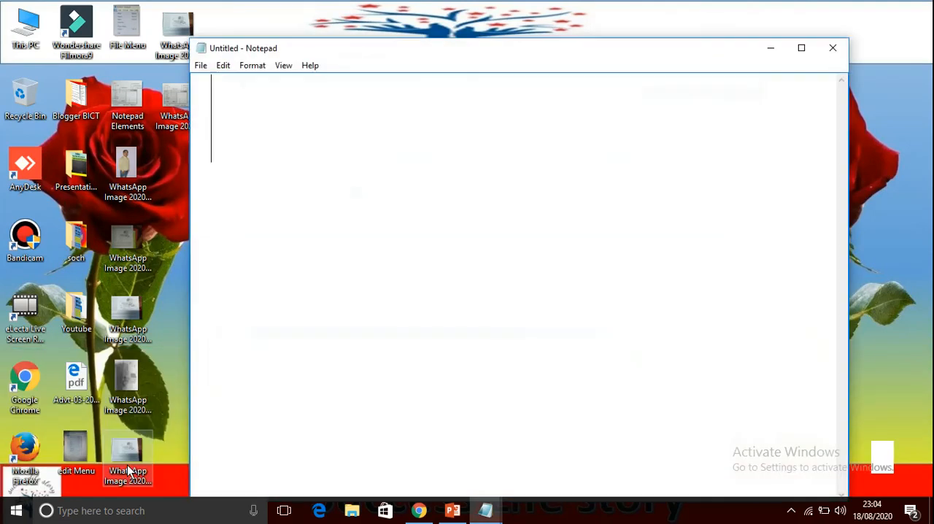
Close the second blank Notepad window and restore the minimized one.
left_click(832, 48)
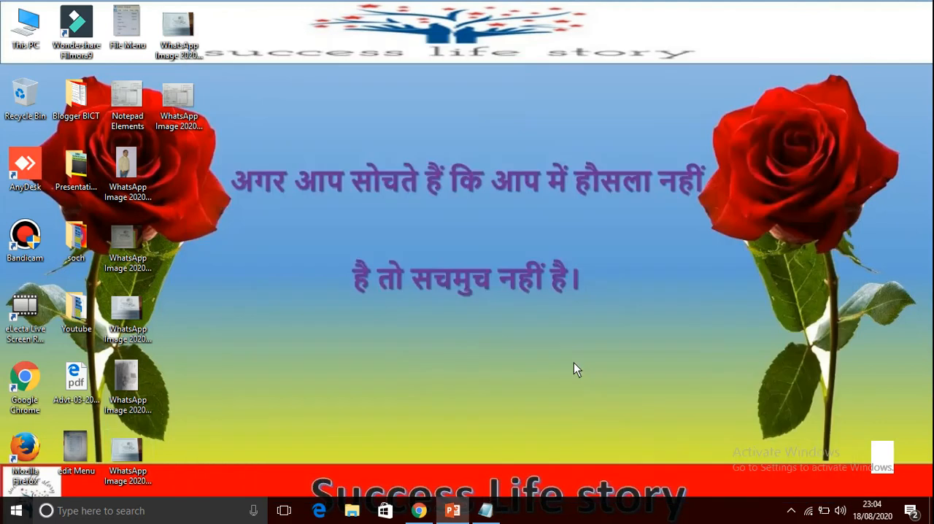
left_click(486, 510)
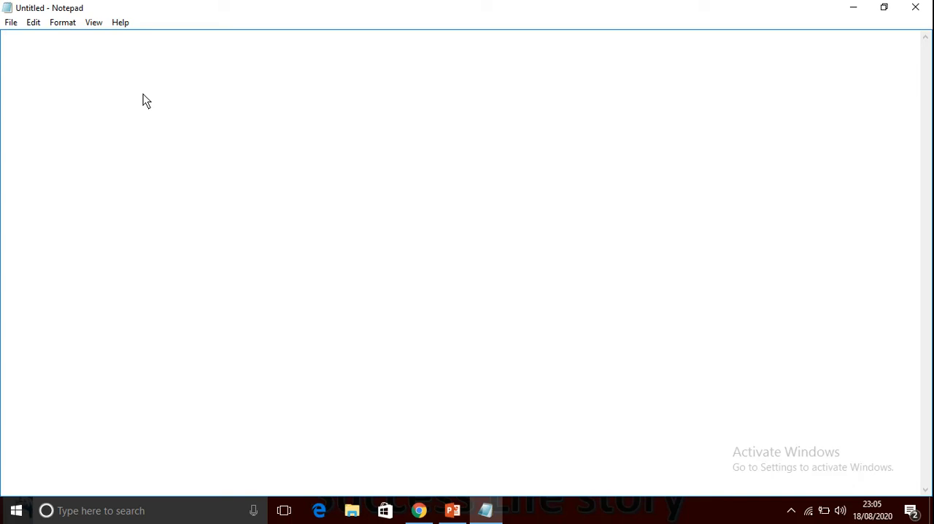
Begin the blank document's first line with the text "Windows 10 comes with".
right_click(63, 110)
left_click(56, 85)
type("Windows ")
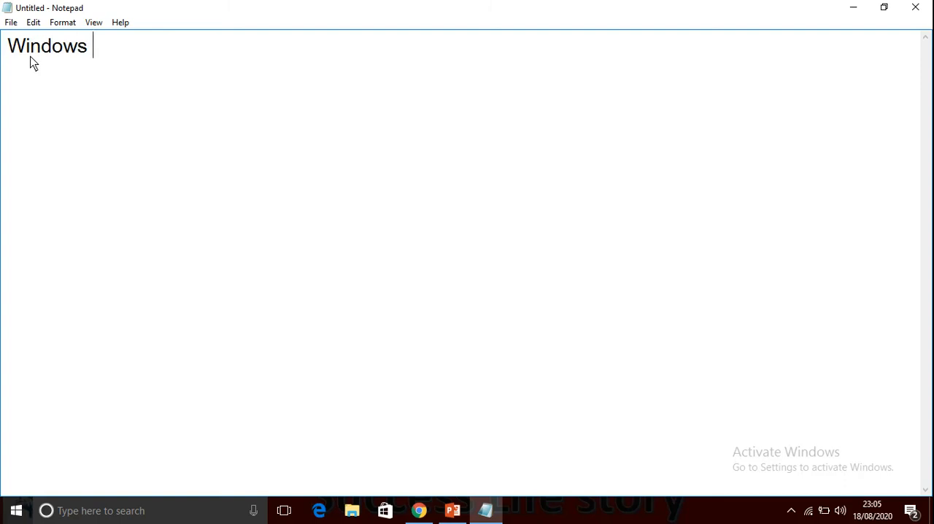
type("a")
key("BackSpace")
type("10 come")
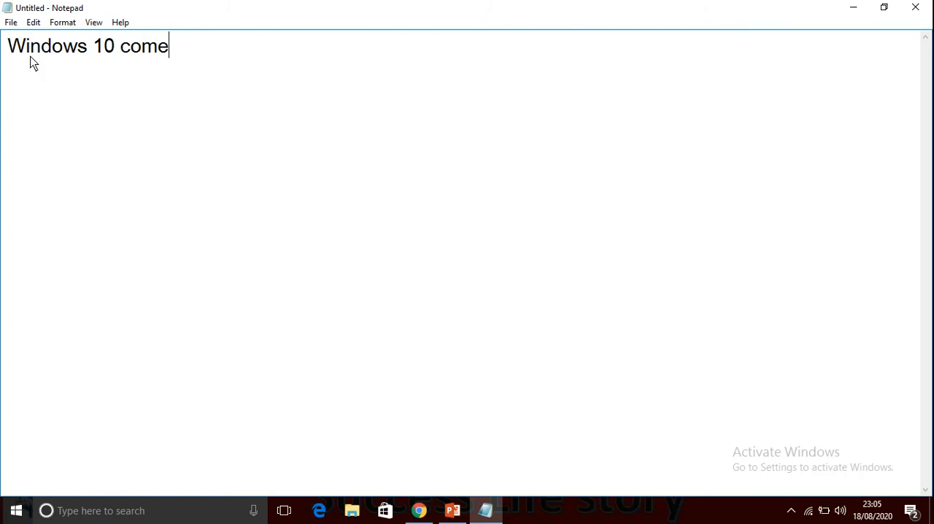
type("s wi")
type("t")
key("BackSpace")
type("with a no")
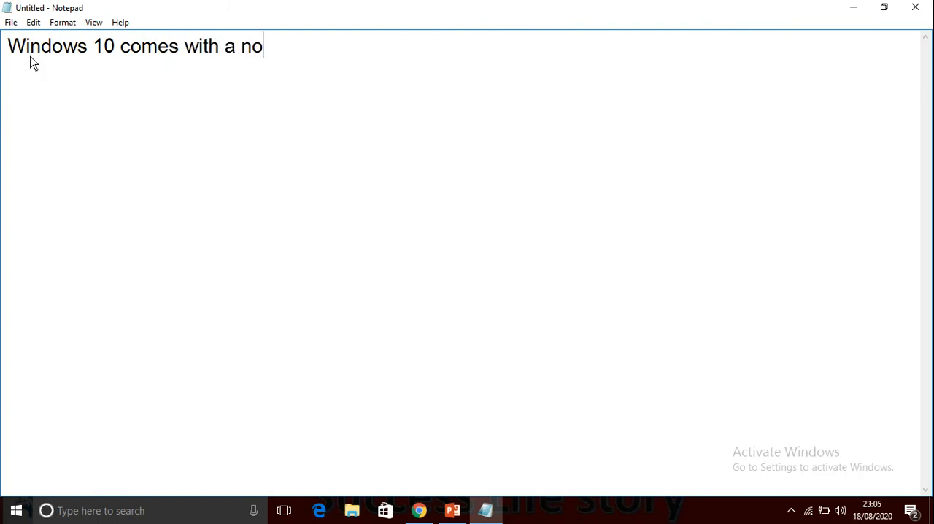
Continue the sentence with "a numer of application".
key("BackSpace")
type("umer of apppli")
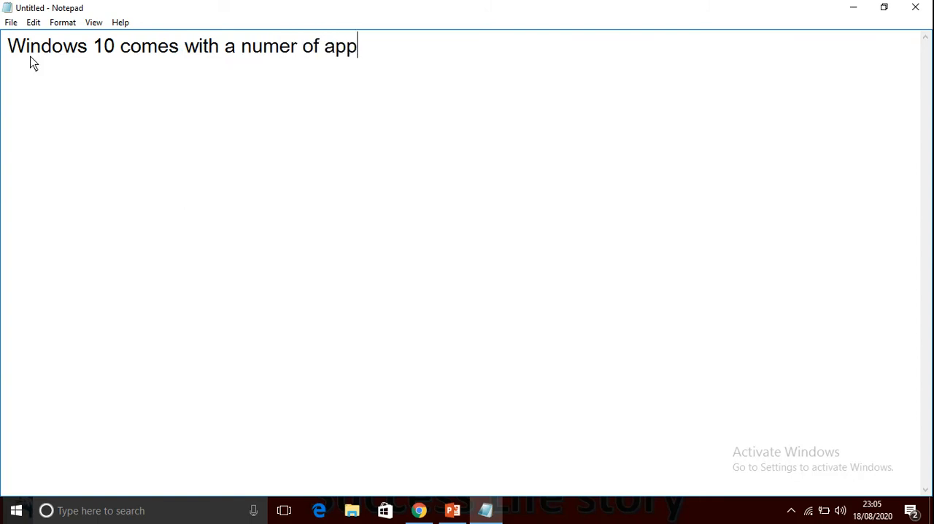
key("BackSpace")
key("BackSpace")
key("BackSpace")
type("lo")
key("BackSpace")
type("ication")
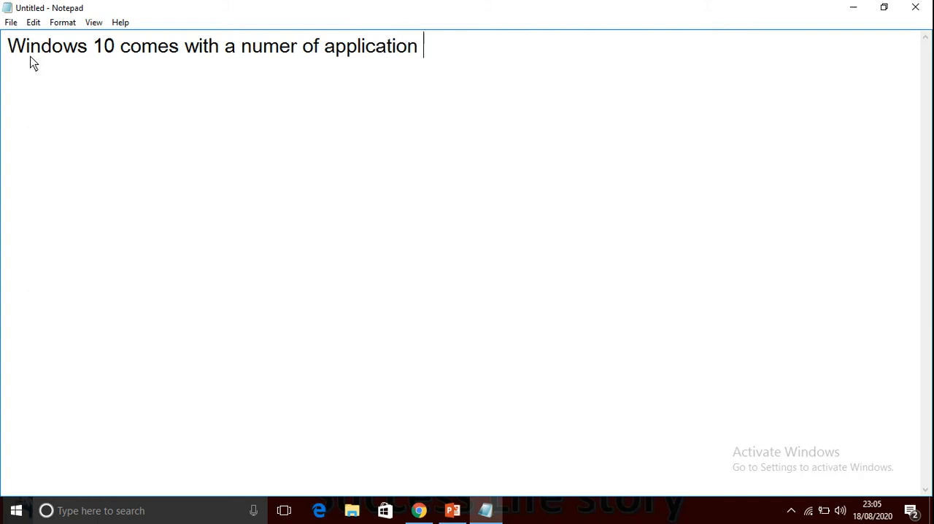
type(" that can make ")
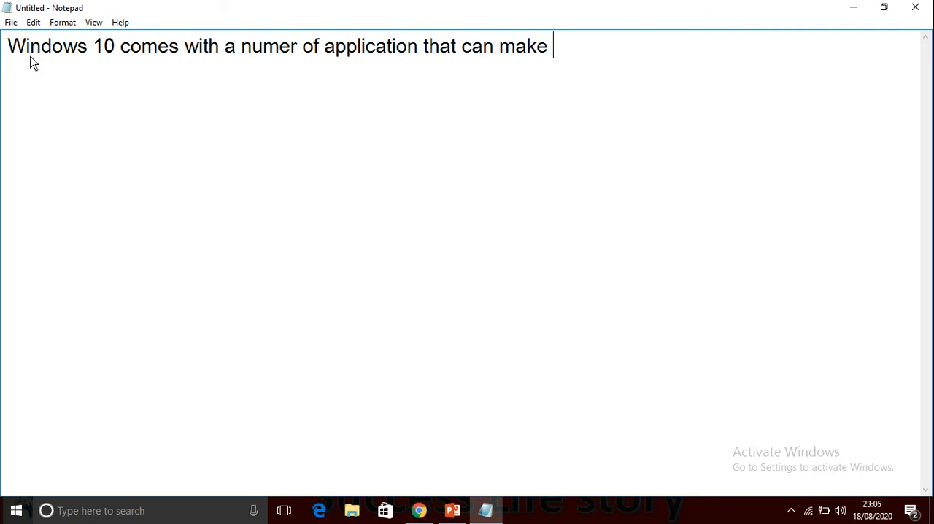
type("you producatioj")
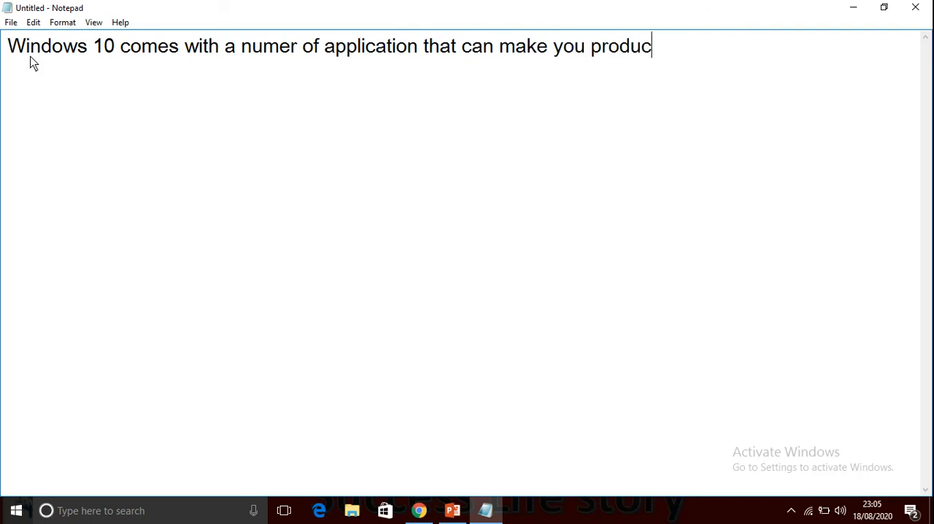
Extend the sentence with "that can make you productive immediately without having to install".
key("BackSpace")
key("BackSpace")
key("BackSpace")
key("BackSpace")
key("BackSpace")
type("tive immedi")
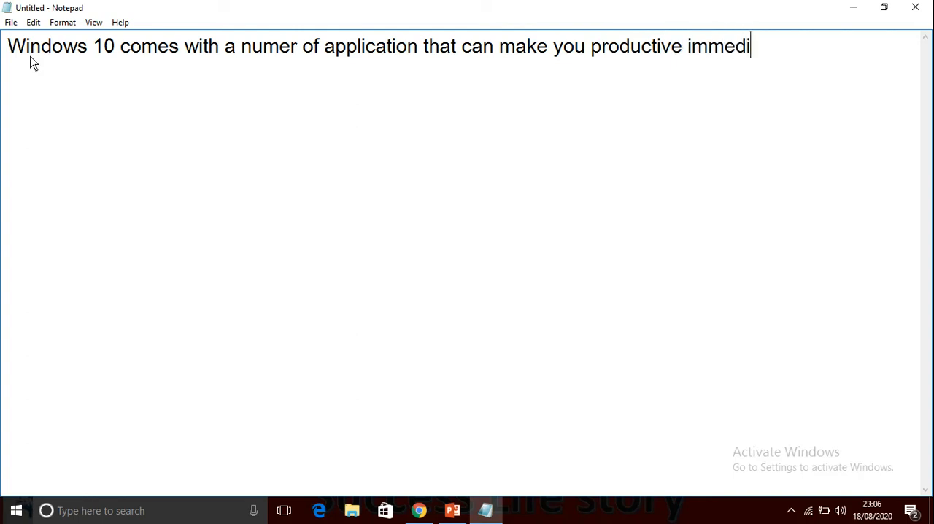
type("ately with")
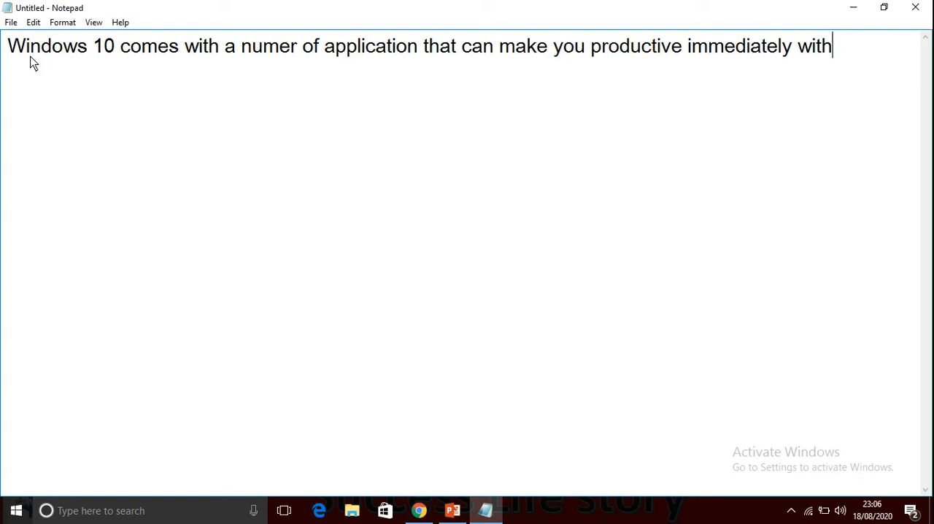
type("out ha")
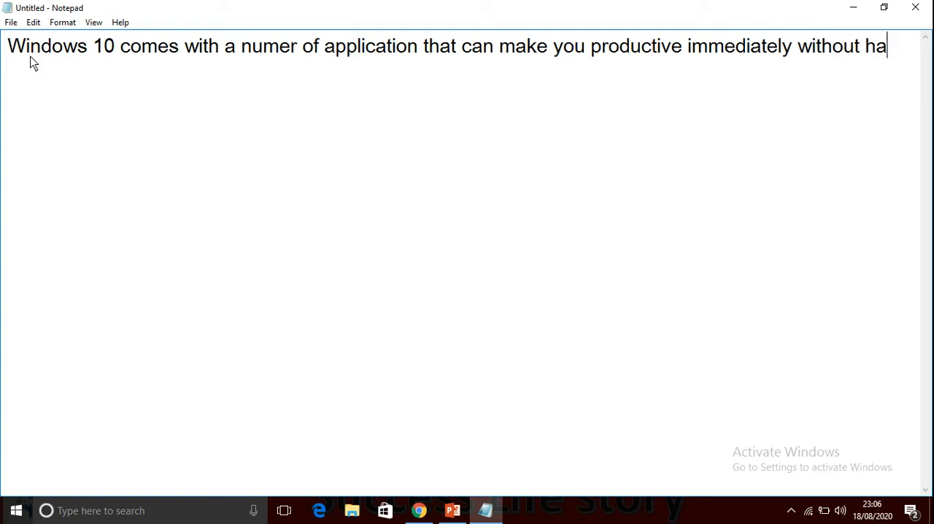
type("ving to ins")
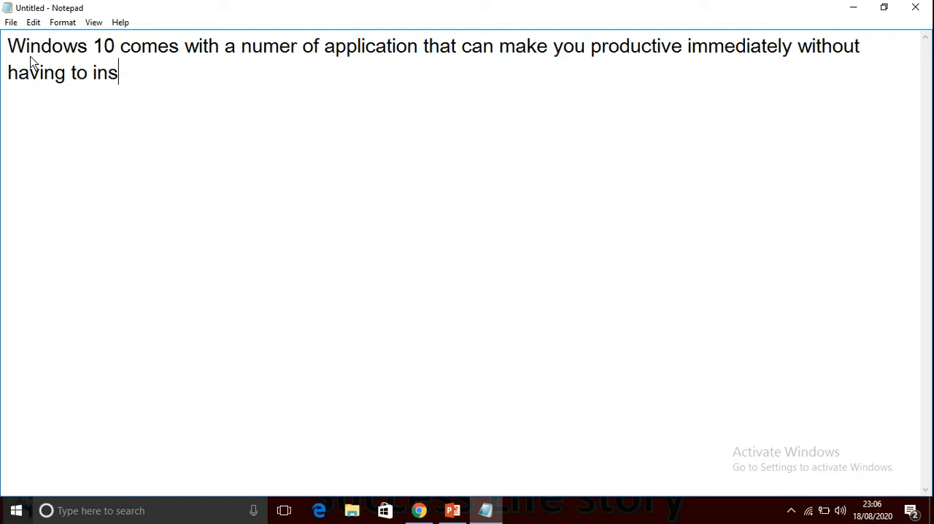
type("tall")
Turn Word Wrap off for the sentence and turn it back on.
left_click(68, 23)
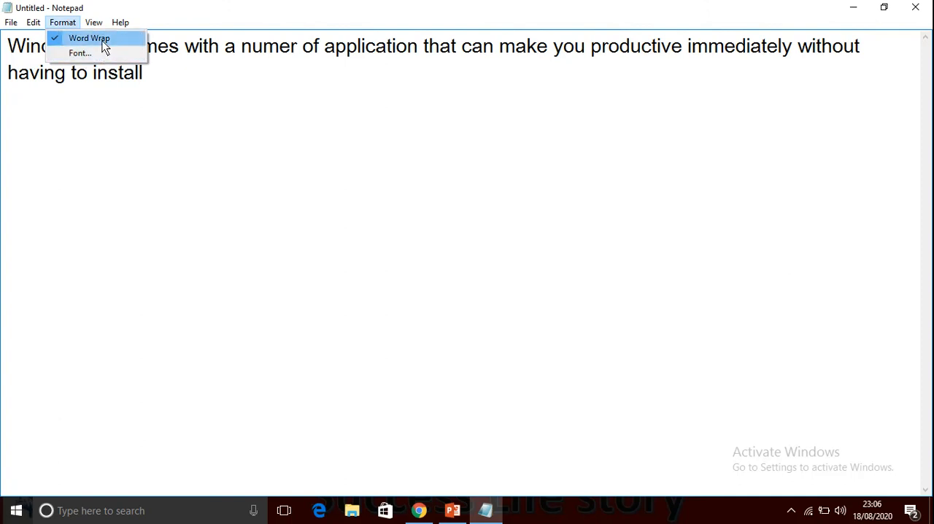
left_click(89, 38)
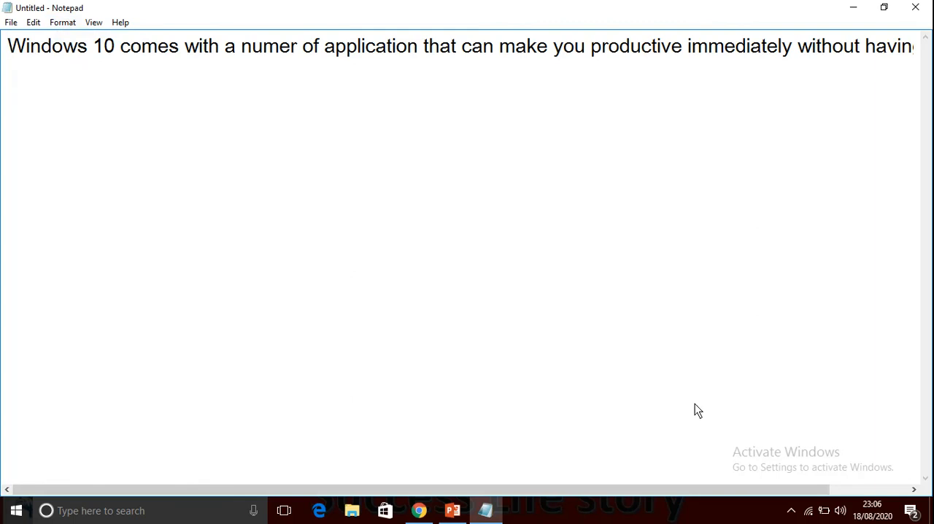
mouse_move(548, 488)
left_mouse_down()
mouse_move(719, 488)
mouse_move(558, 496)
left_mouse_up()
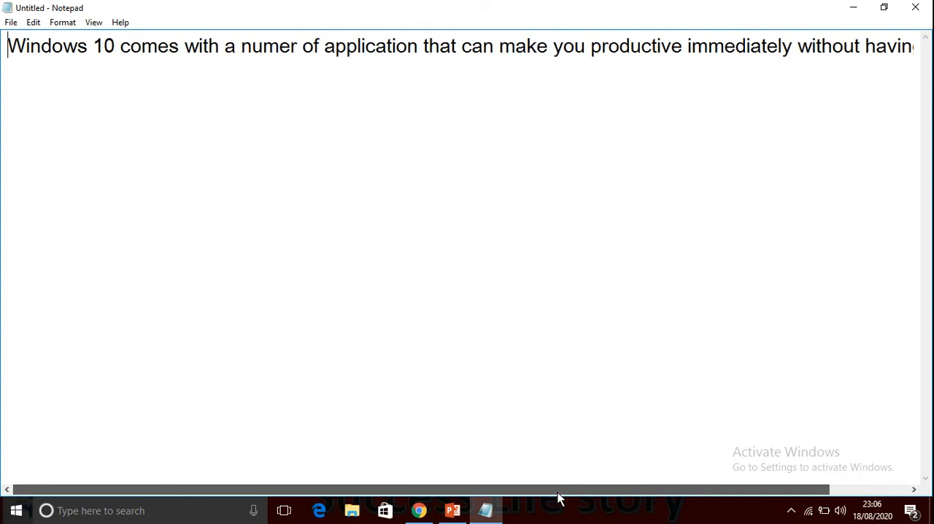
left_click(65, 22)
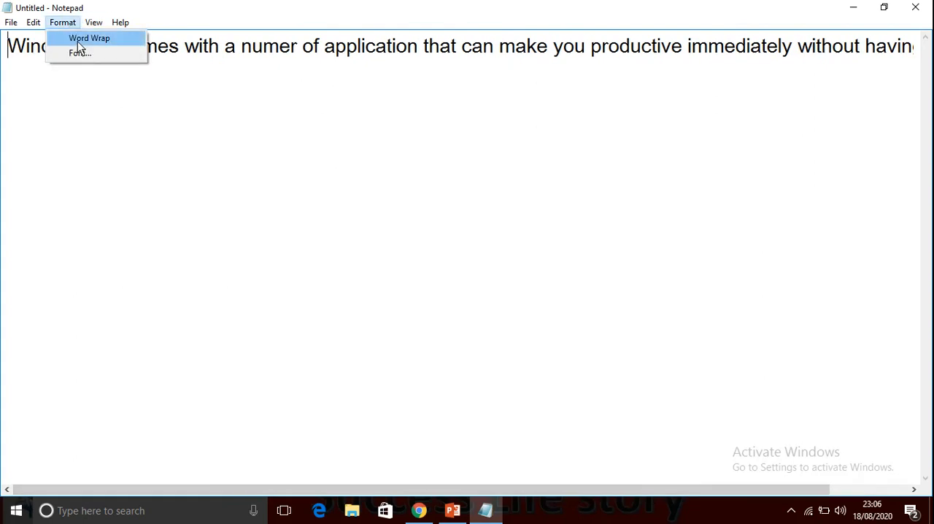
left_click(80, 39)
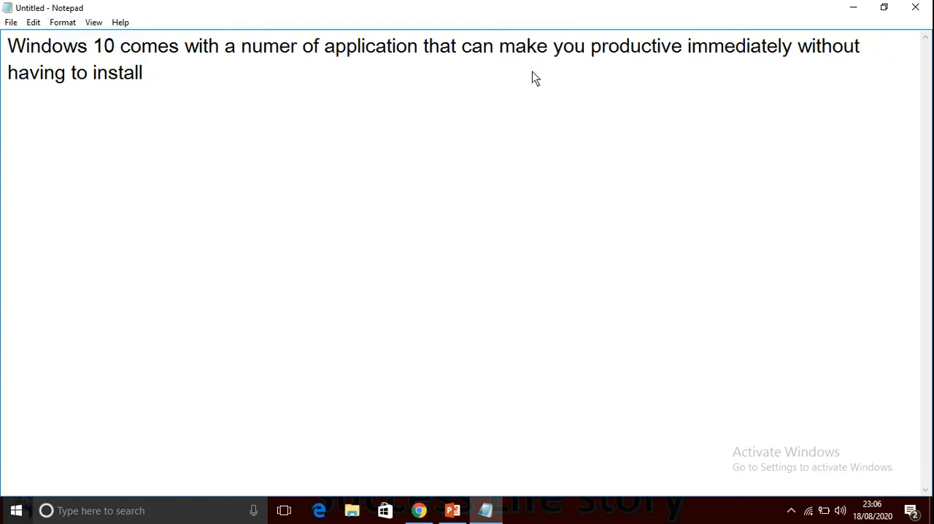
Turn Word Wrap off so the Status Bar can be shown, show it, and turn Word Wrap back on.
left_click(94, 23)
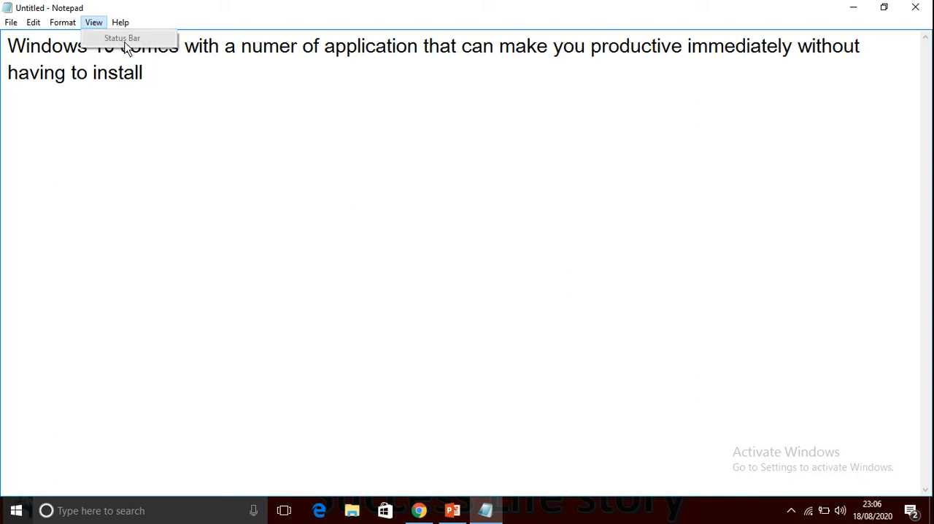
left_click(64, 25)
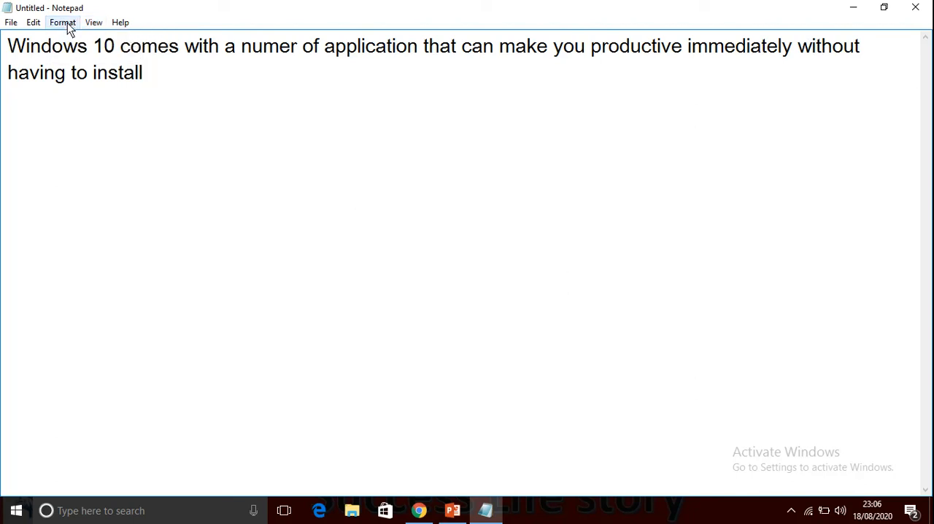
left_click(69, 27)
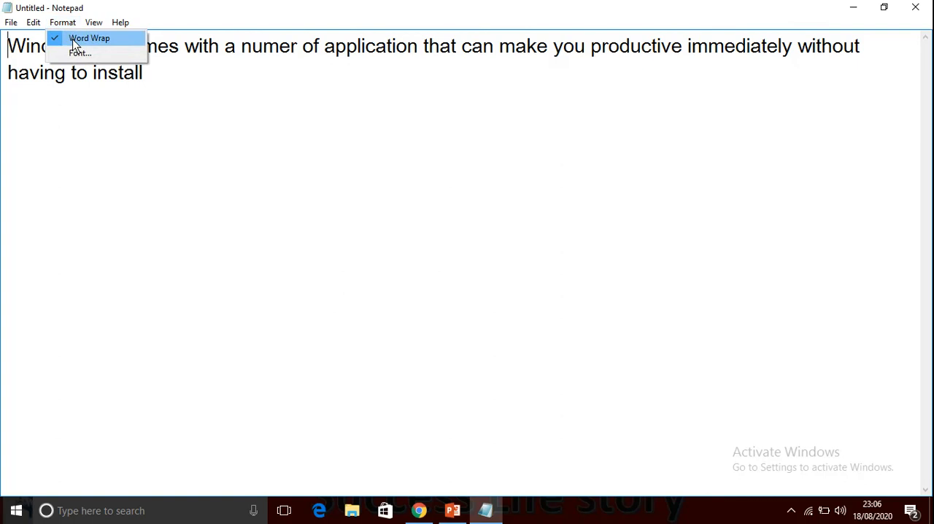
left_click(73, 38)
left_click(90, 24)
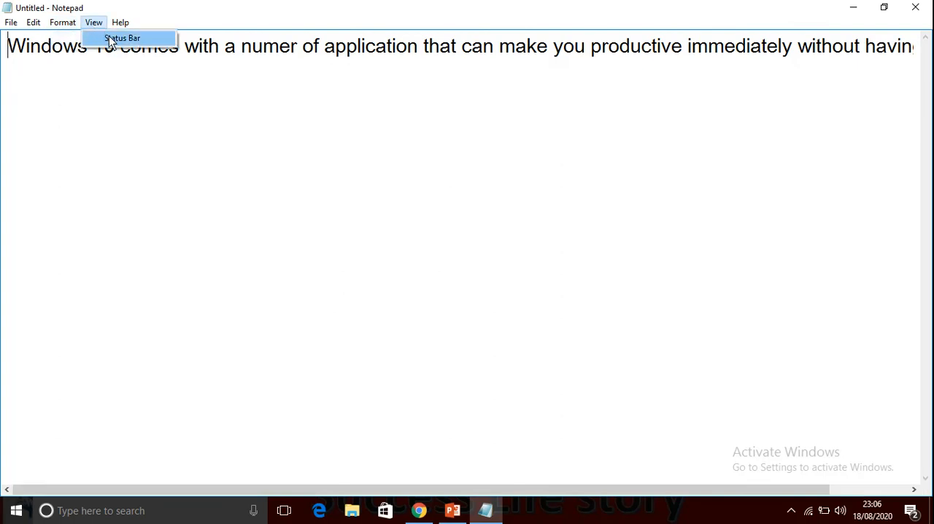
left_click(117, 38)
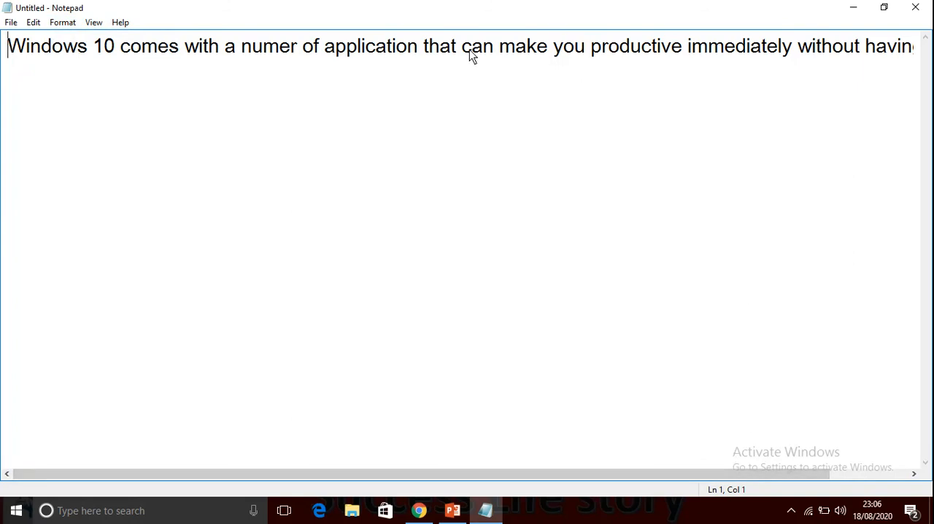
left_click(55, 23)
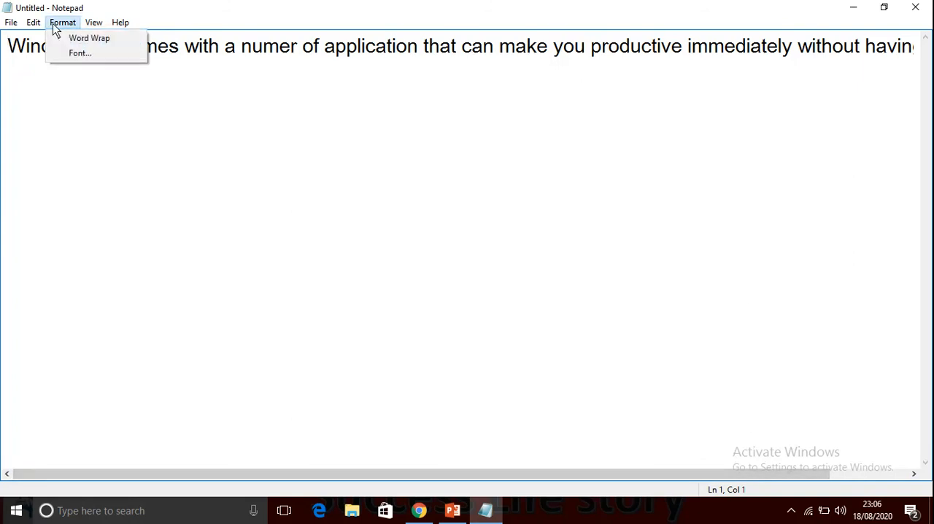
left_click(67, 39)
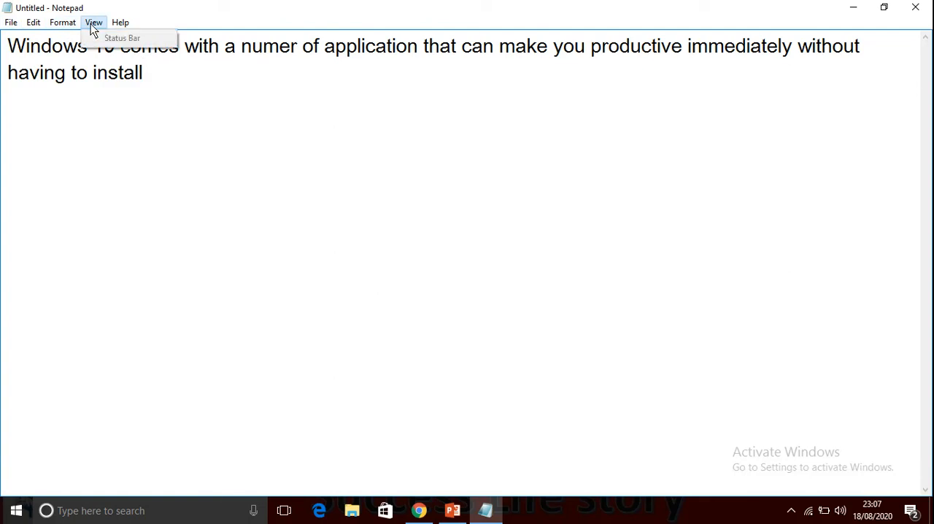
Change the document font to Goudy Old Style.
mouse_move(69, 27)
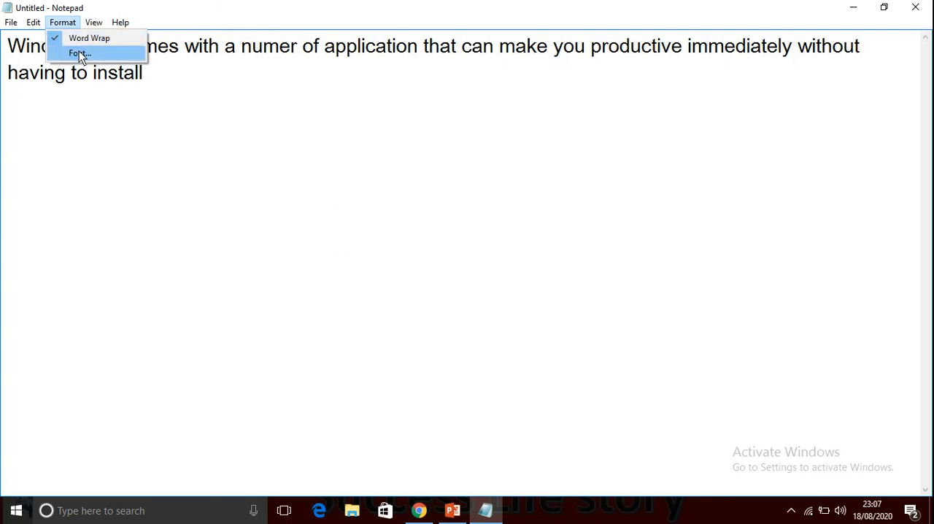
left_click(80, 54)
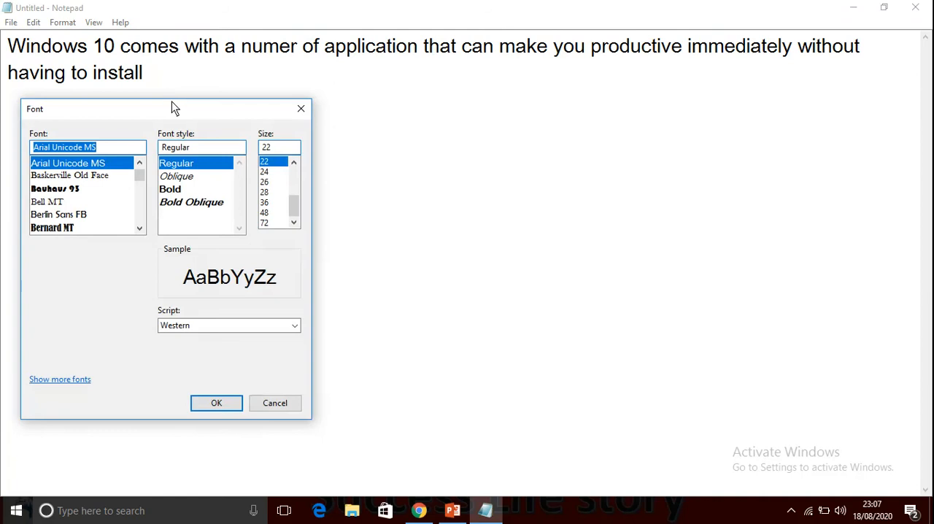
left_click_drag(173, 109, 345, 87)
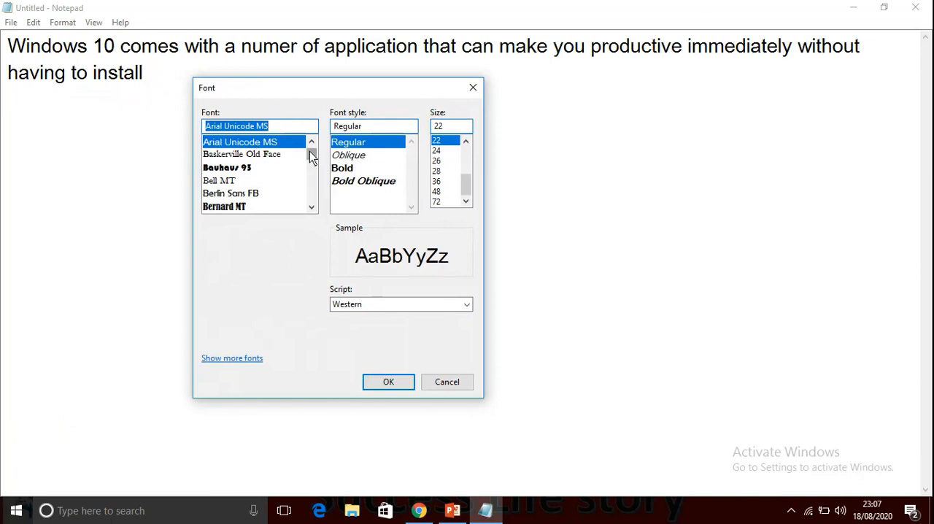
scroll(309, 151, "down", 18)
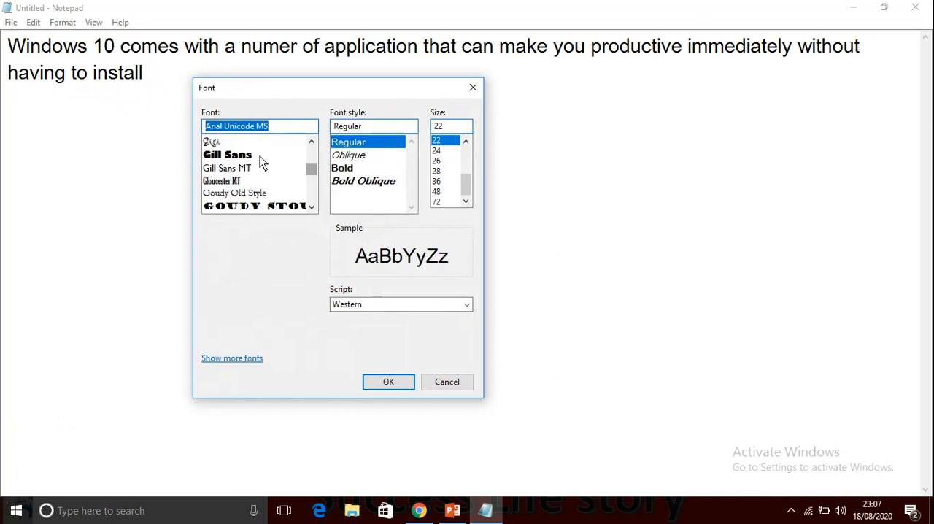
left_click(241, 193)
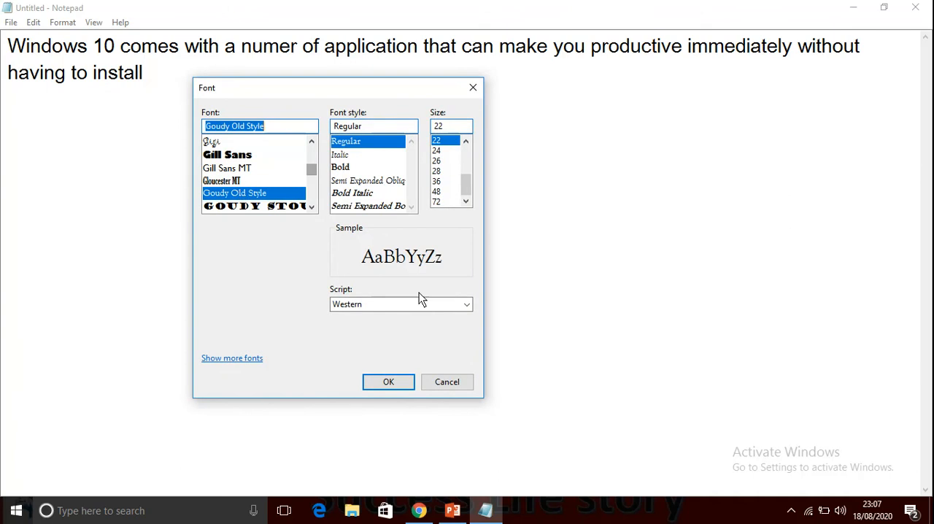
left_click(400, 384)
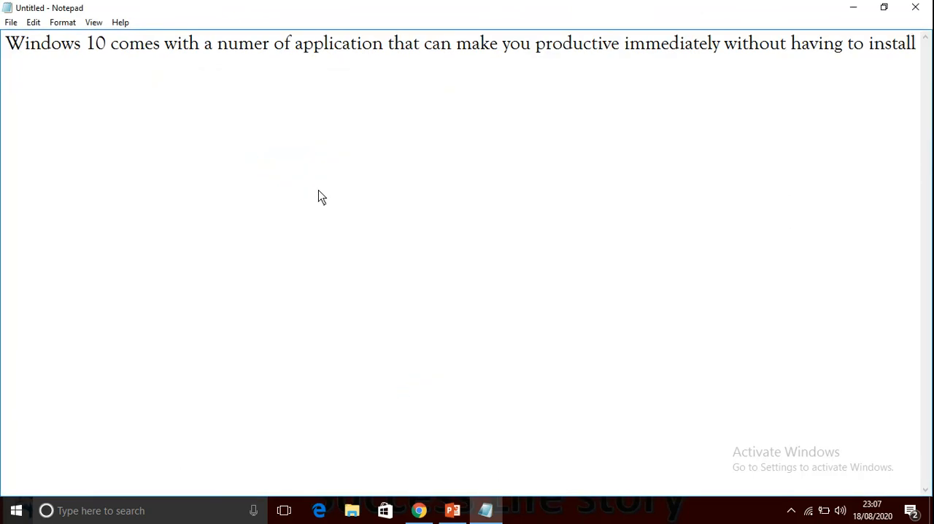
Find the Monotype Corsiva font by entering "mono" and apply it to the document.
left_click(64, 22)
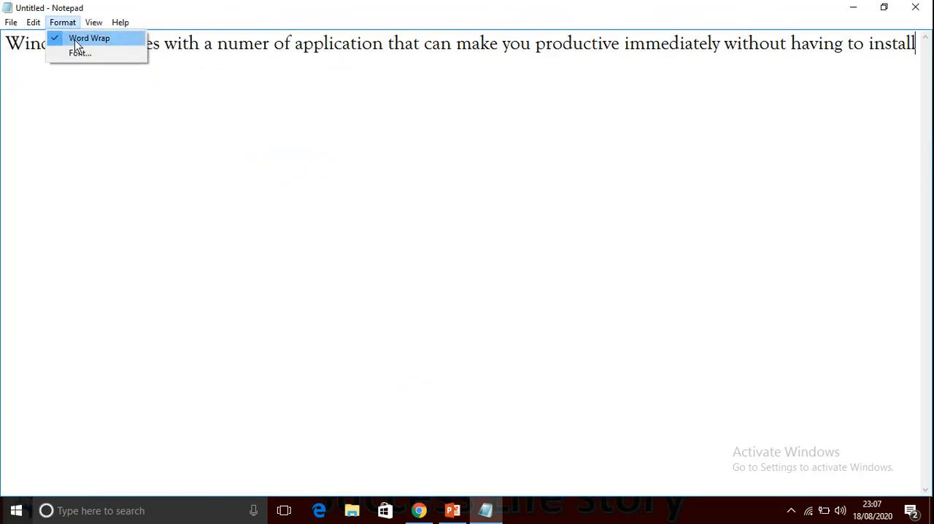
left_click(79, 53)
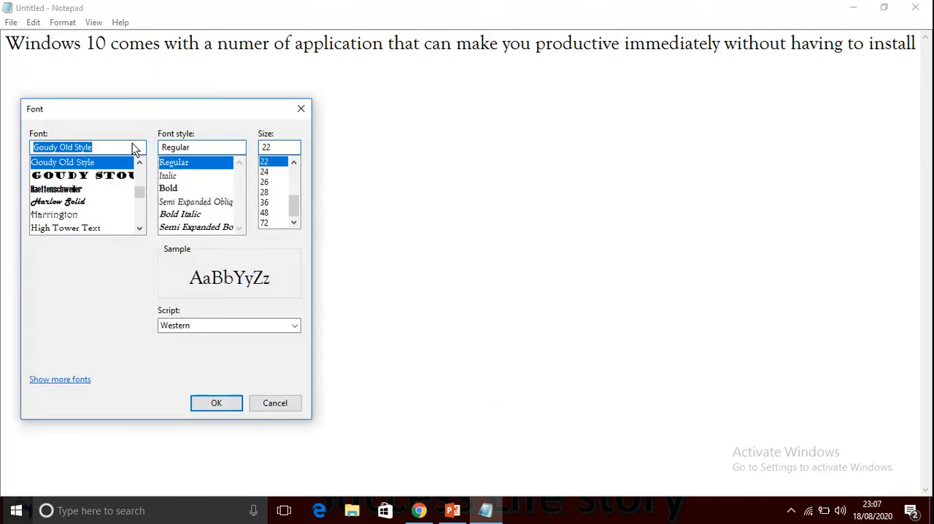
type("mono")
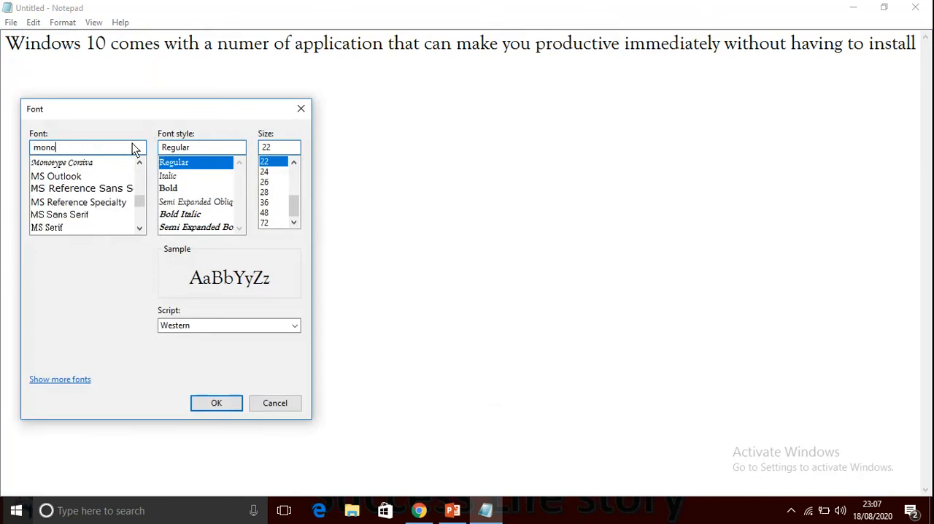
left_click(83, 165)
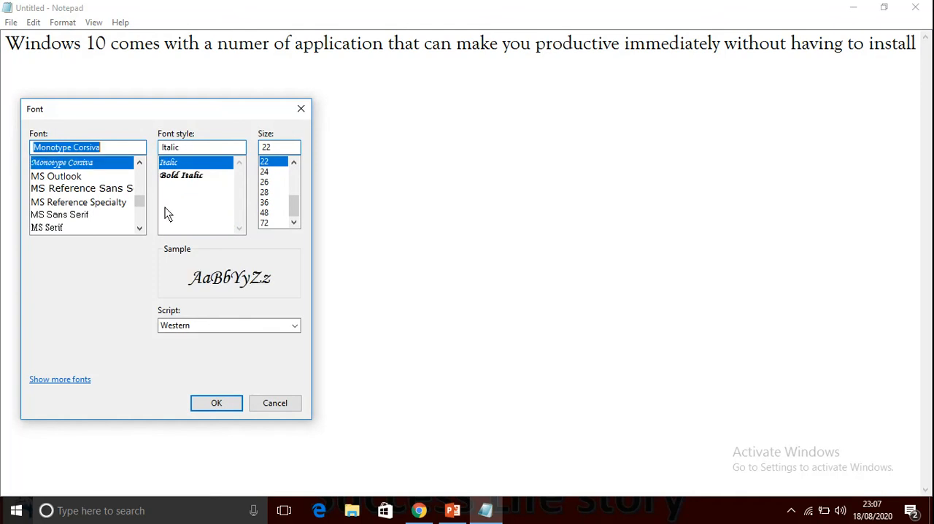
left_click(226, 403)
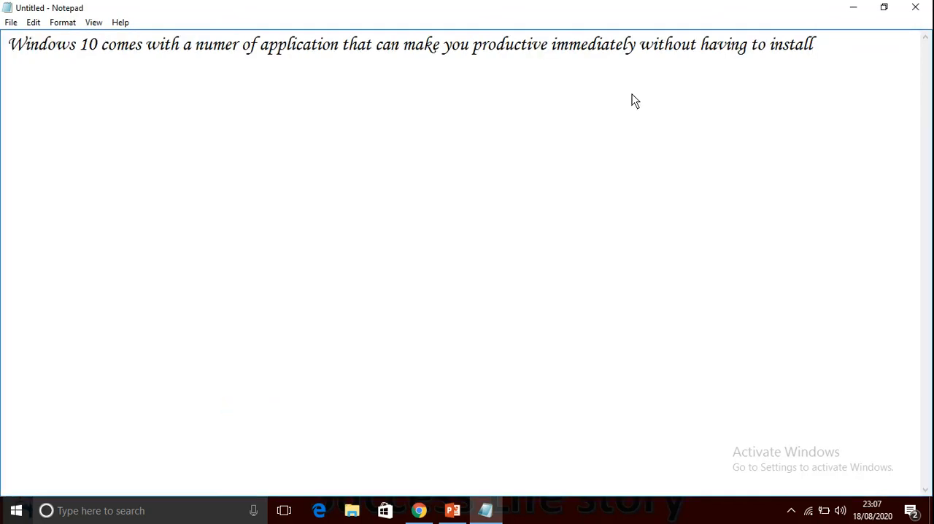
Choose the Arial font by entering "ari", try the Black style, and settle on the Bold style.
left_click(65, 22)
left_click(76, 53)
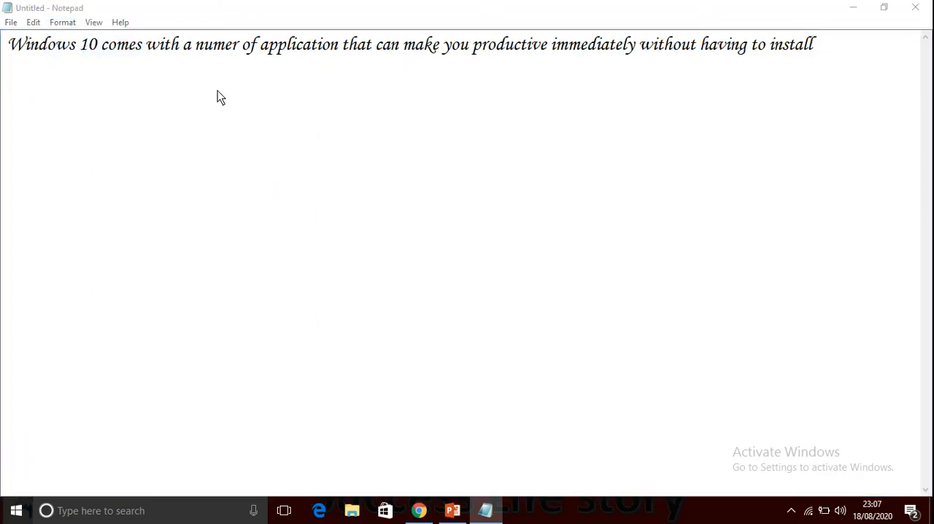
left_click(182, 176)
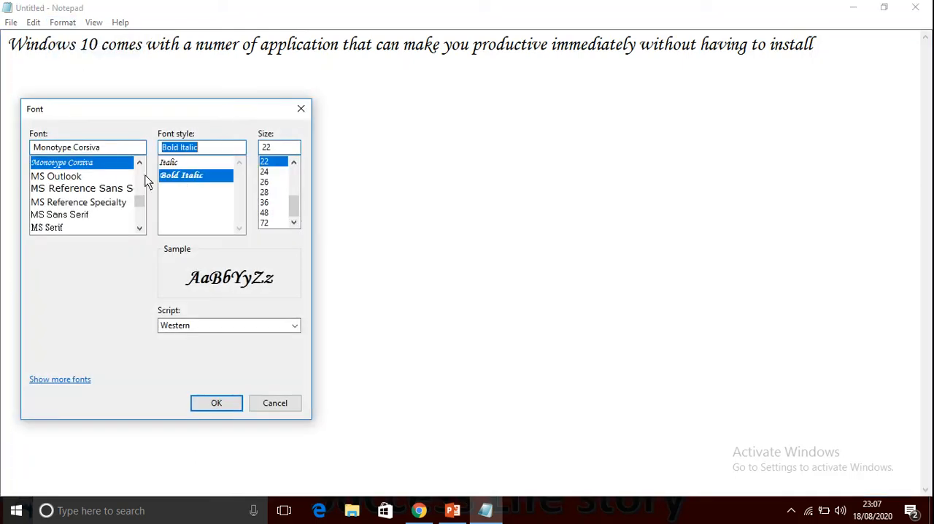
left_click(105, 152)
type("ari")
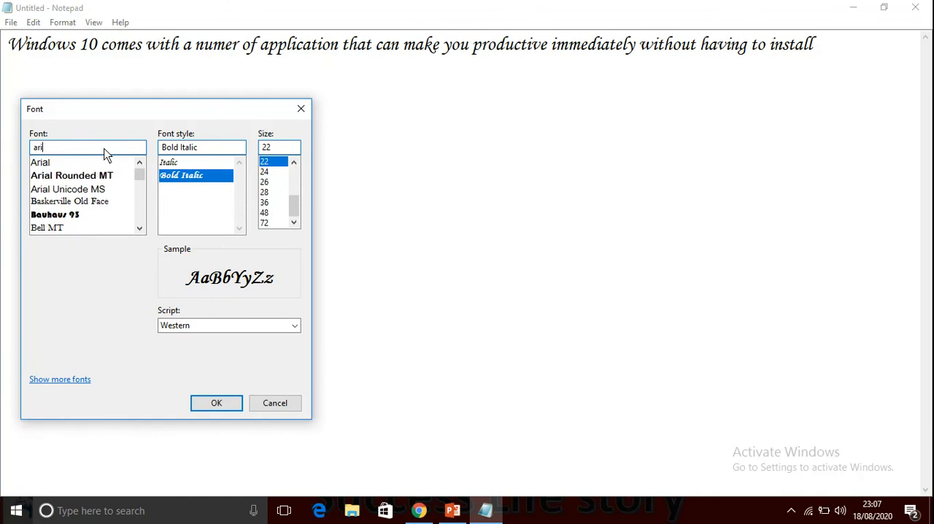
left_click(41, 161)
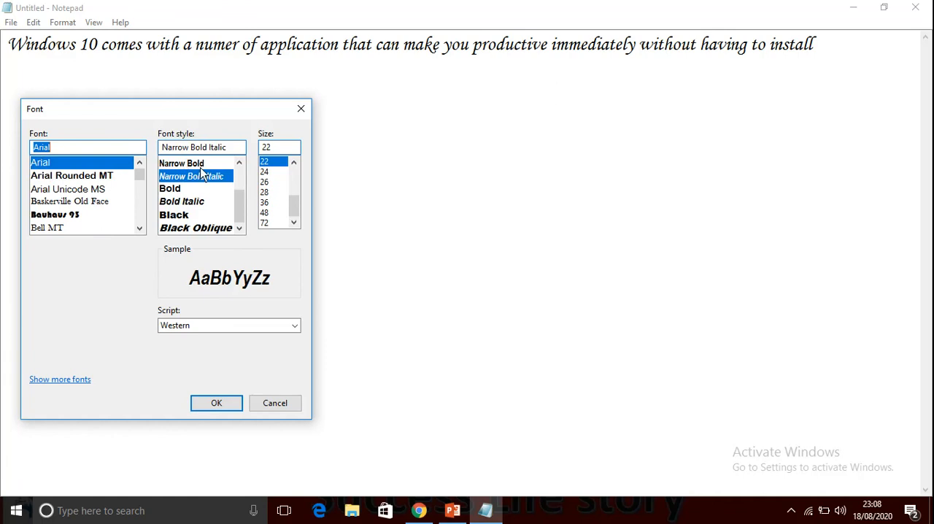
left_click(178, 190)
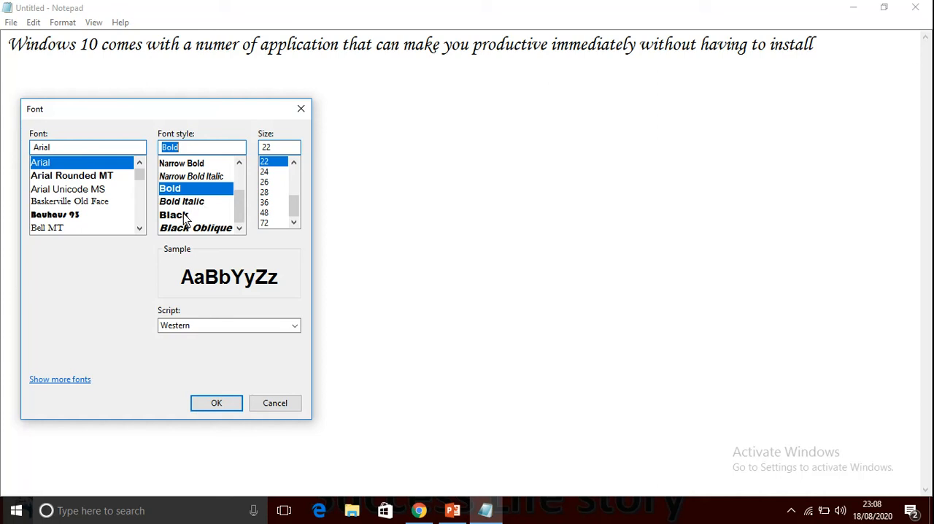
left_click(184, 217)
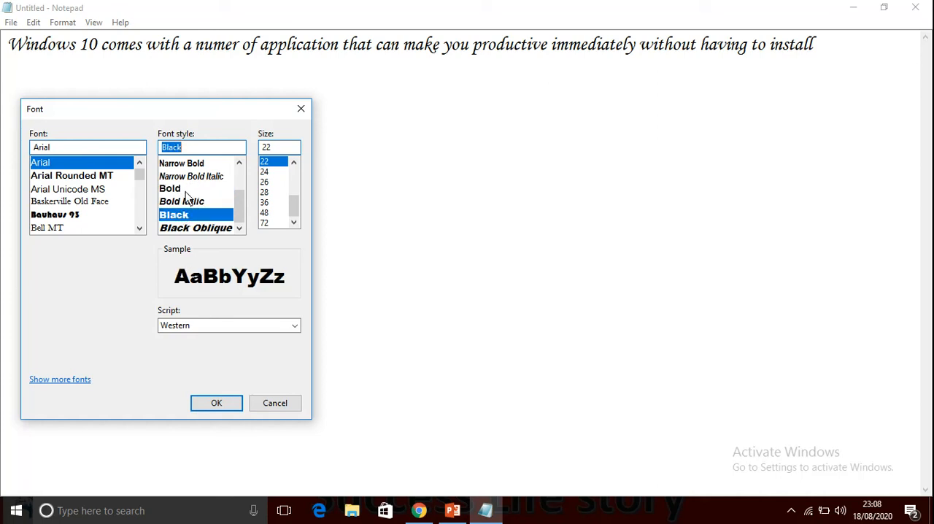
left_click(188, 189)
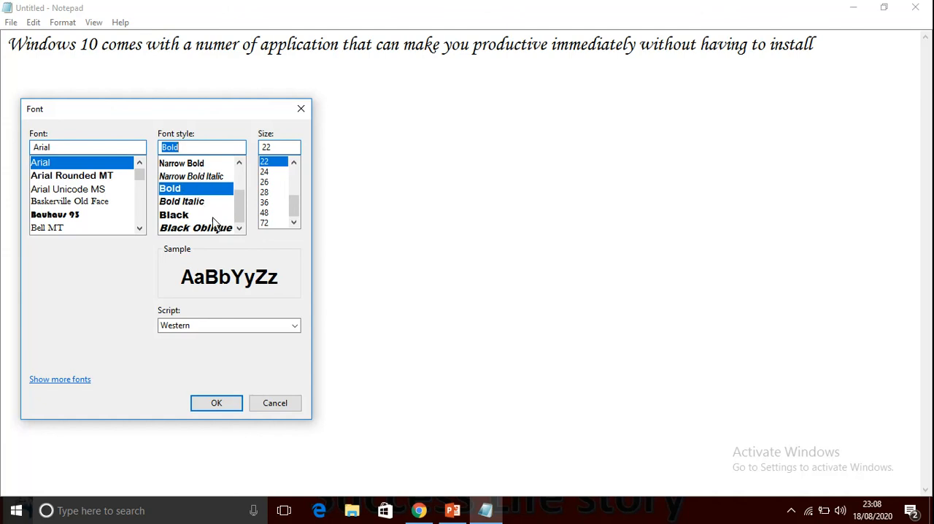
Try font sizes 36 and 48, set the size to 26, and apply the font settings.
left_click(268, 202)
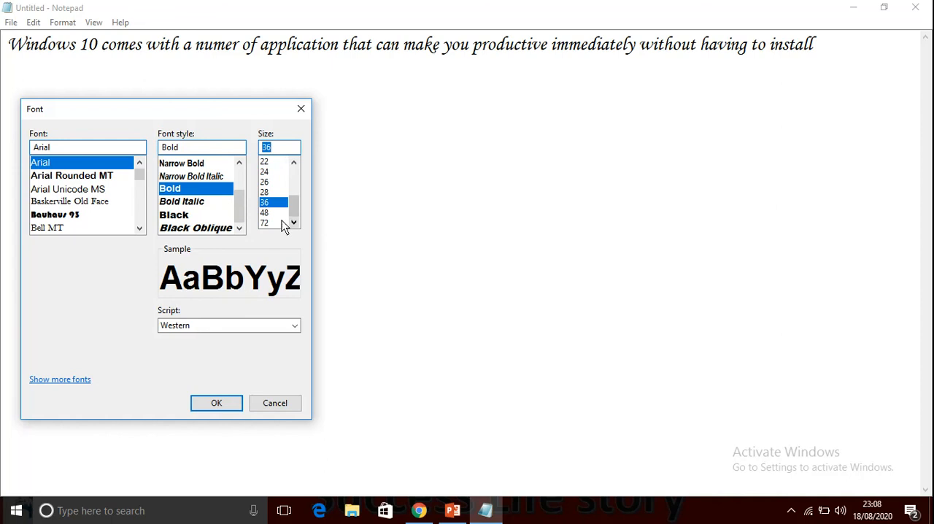
left_click(265, 212)
left_click(265, 192)
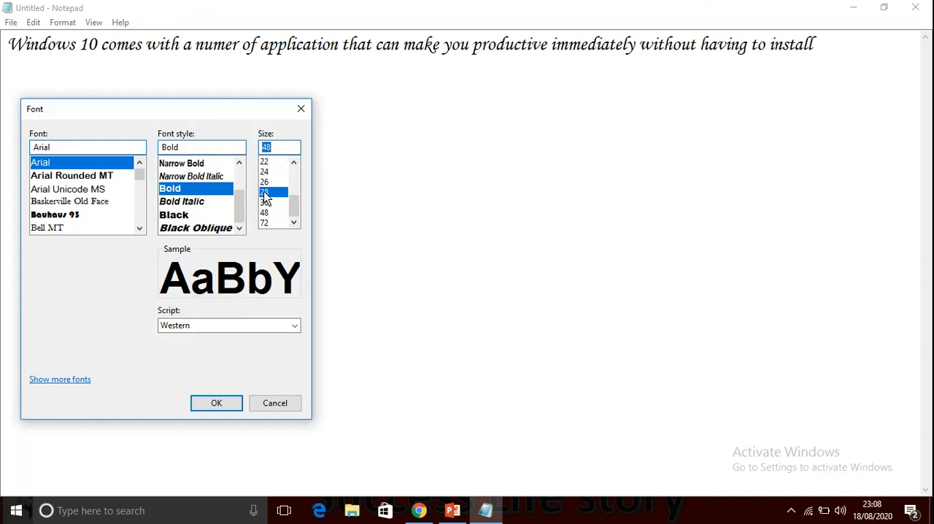
left_click(265, 182)
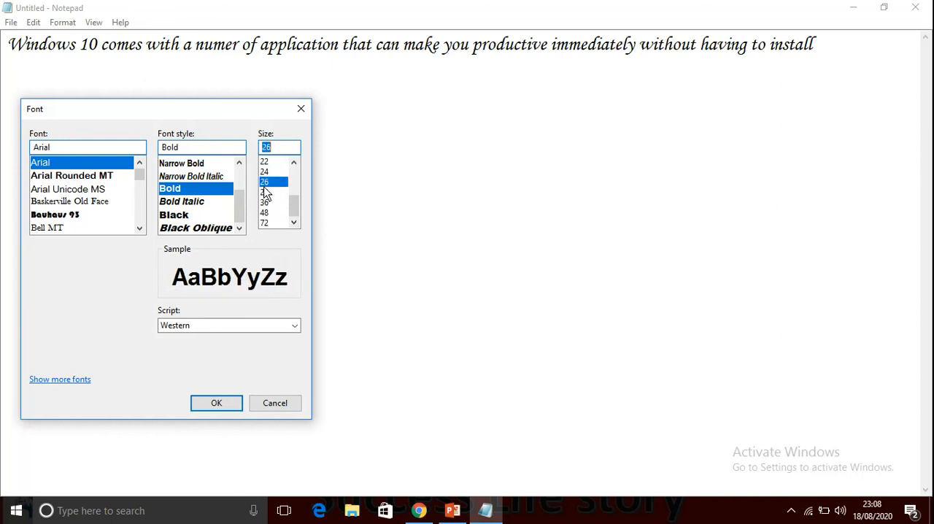
left_click(217, 403)
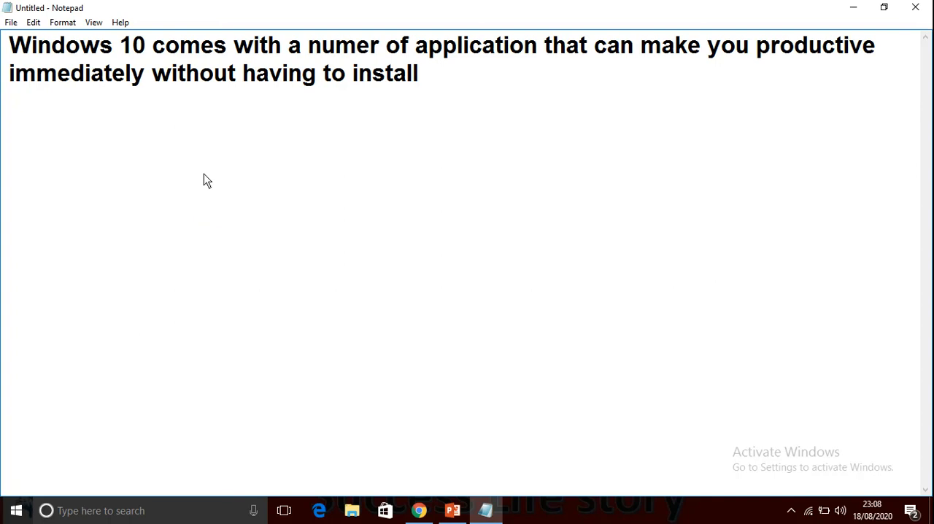
left_click(60, 23)
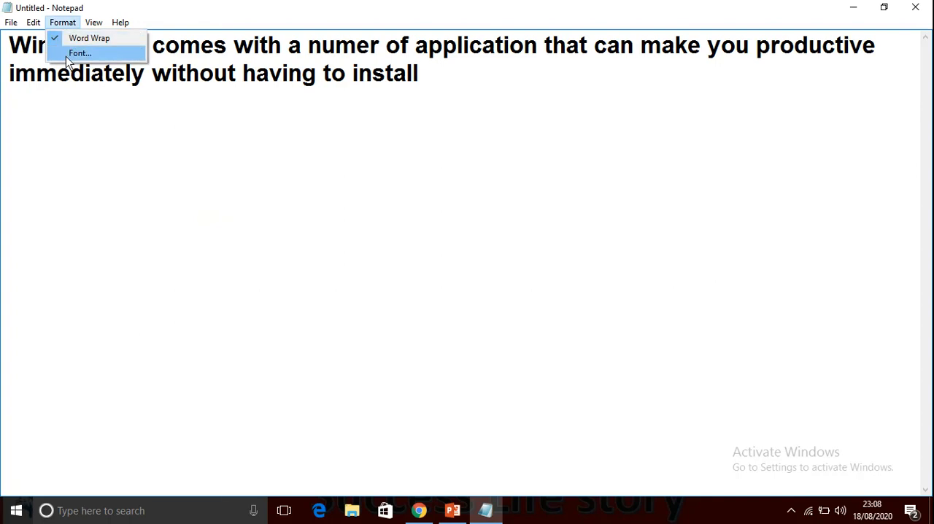
mouse_move(11, 24)
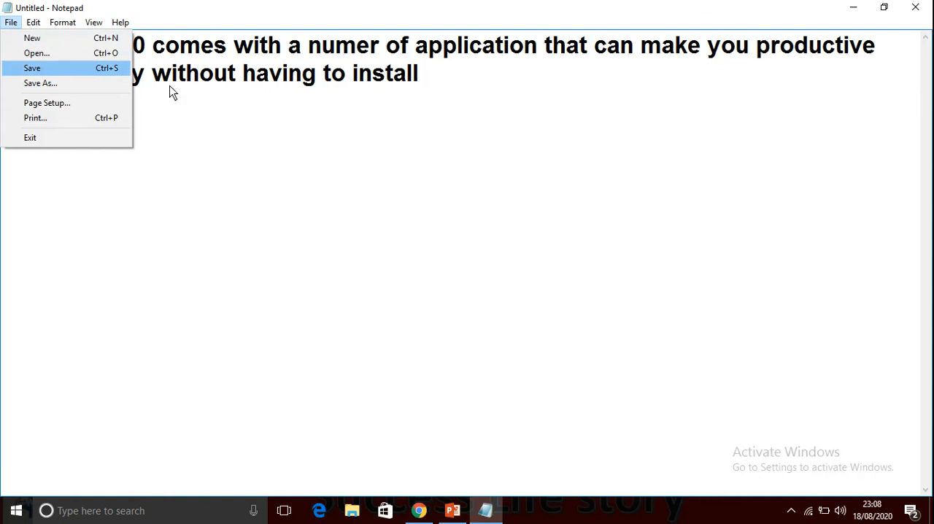
End the sentence with a period after the word "install".
left_click(228, 106)
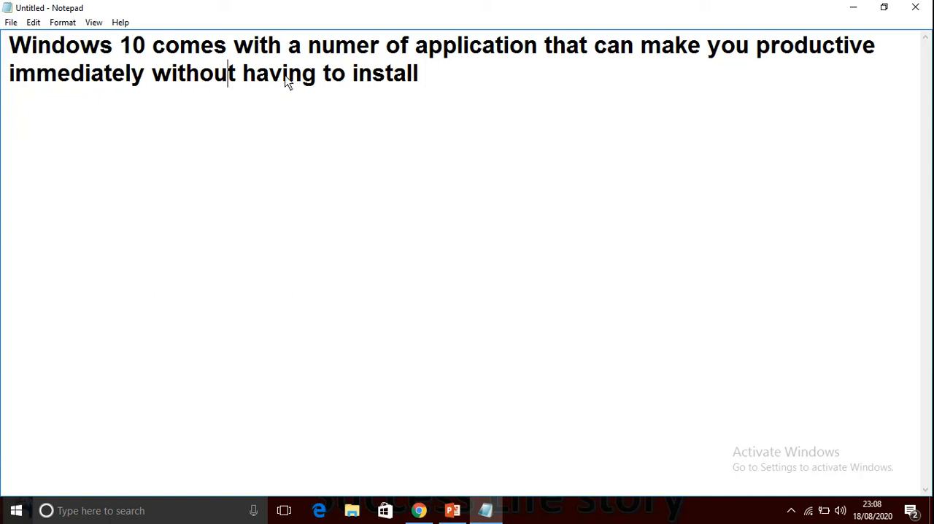
left_click(419, 80)
Save the document as a text file named "ram" in the Blogger BICT folder.
left_click(11, 22)
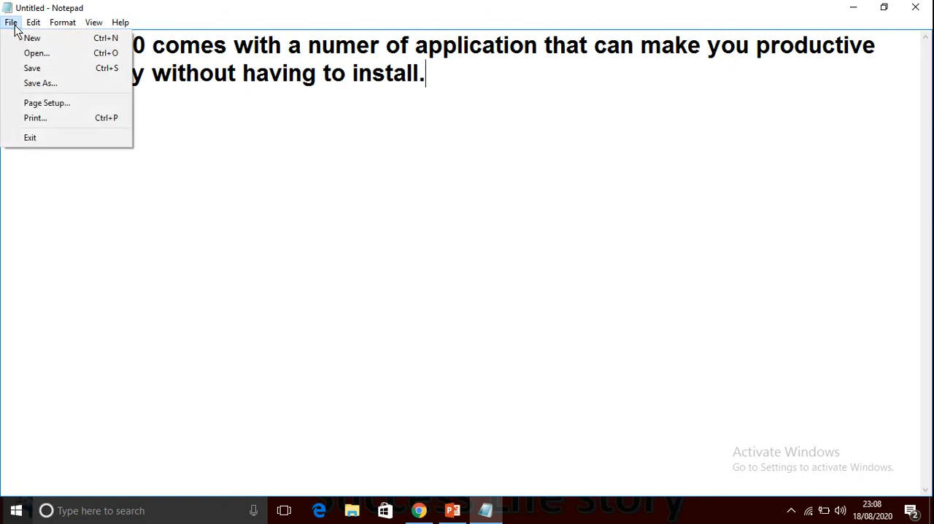
left_click(28, 70)
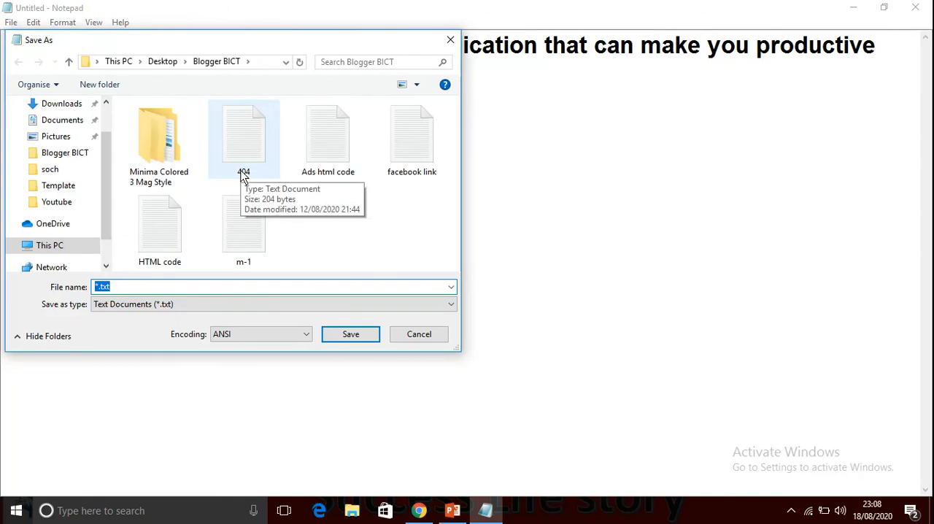
type("ram")
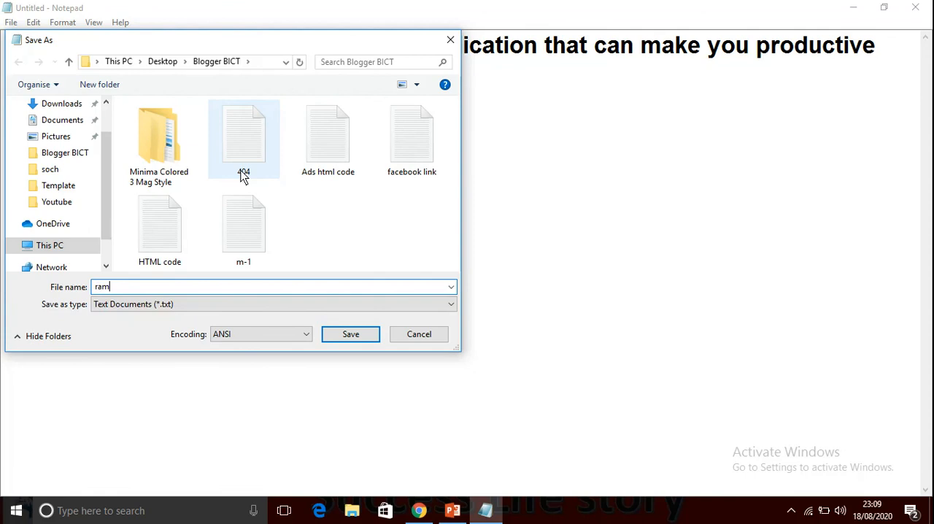
key("Return")
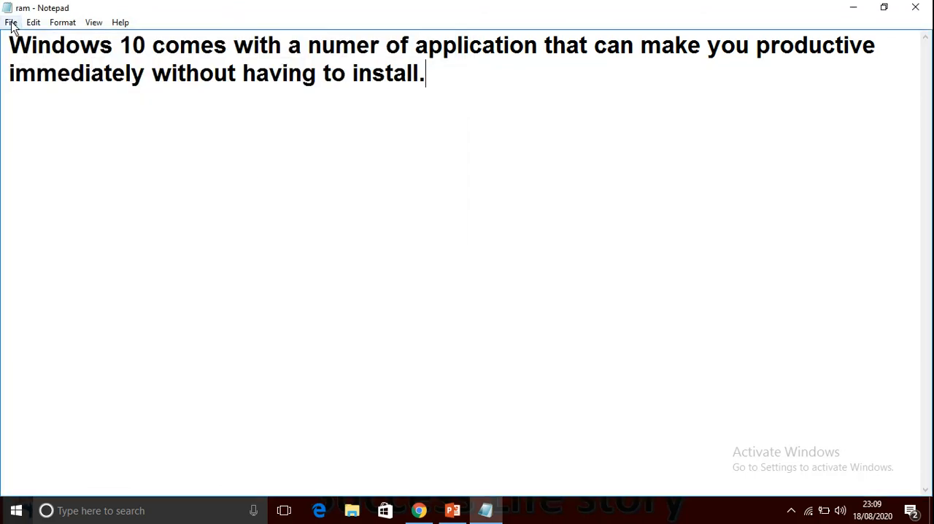
Start a new blank document and reopen the saved "ram" text file from the Blogger BICT folder.
left_click(11, 23)
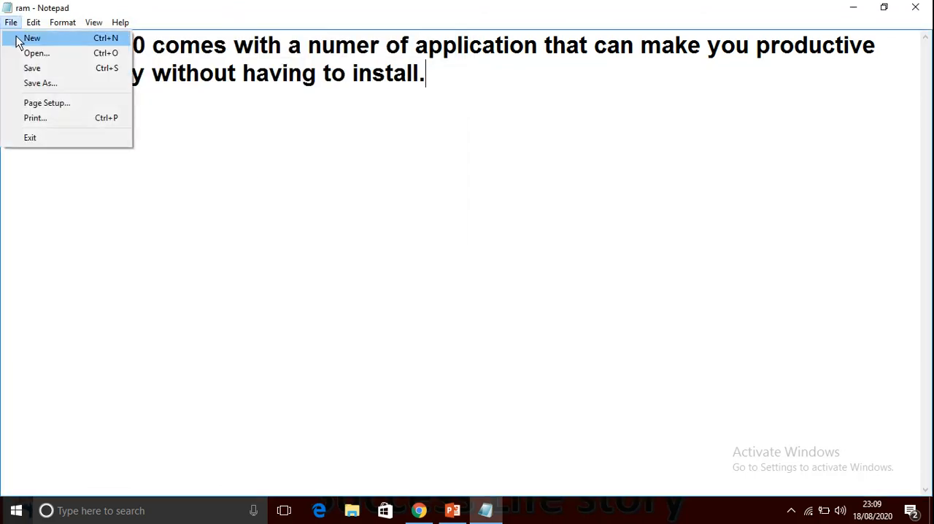
left_click(17, 39)
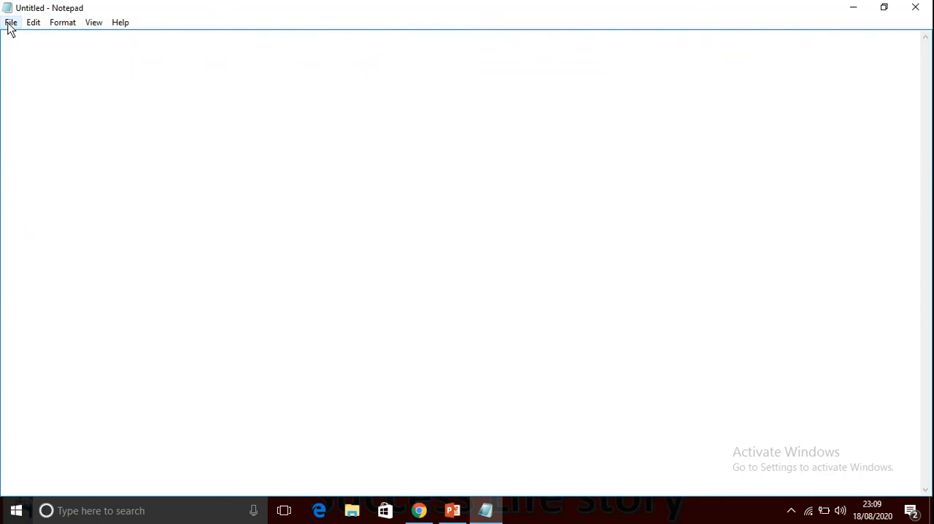
left_click(8, 23)
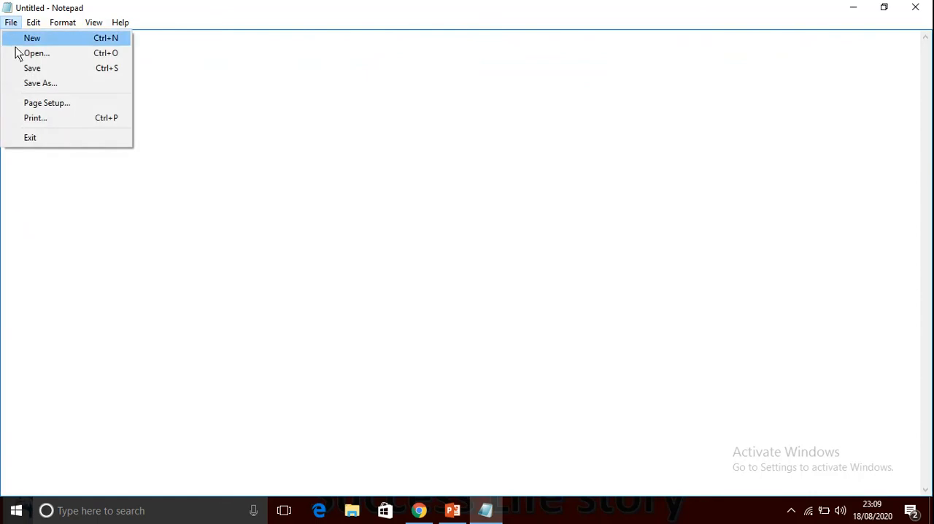
left_click(19, 55)
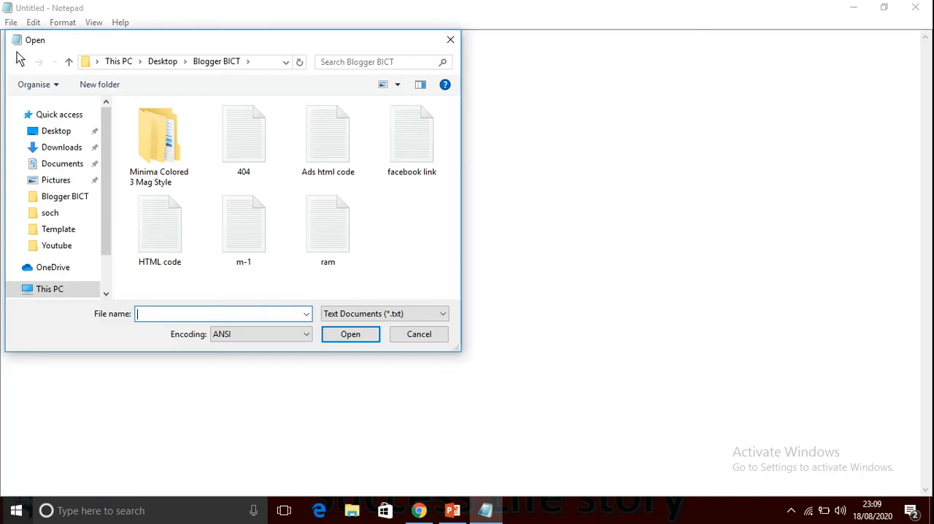
left_click(318, 236)
double_click(318, 236)
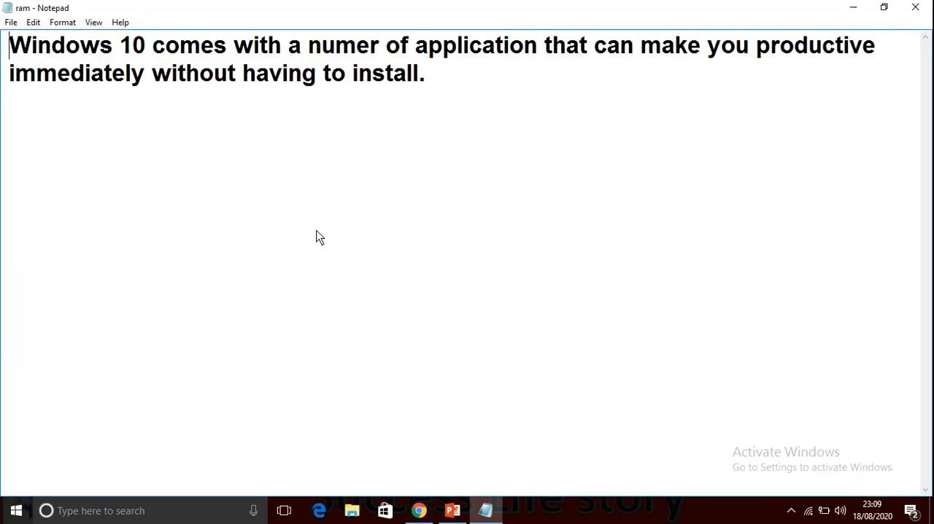
View the Save As options for the "ram" document and close them without saving a copy.
left_click(11, 23)
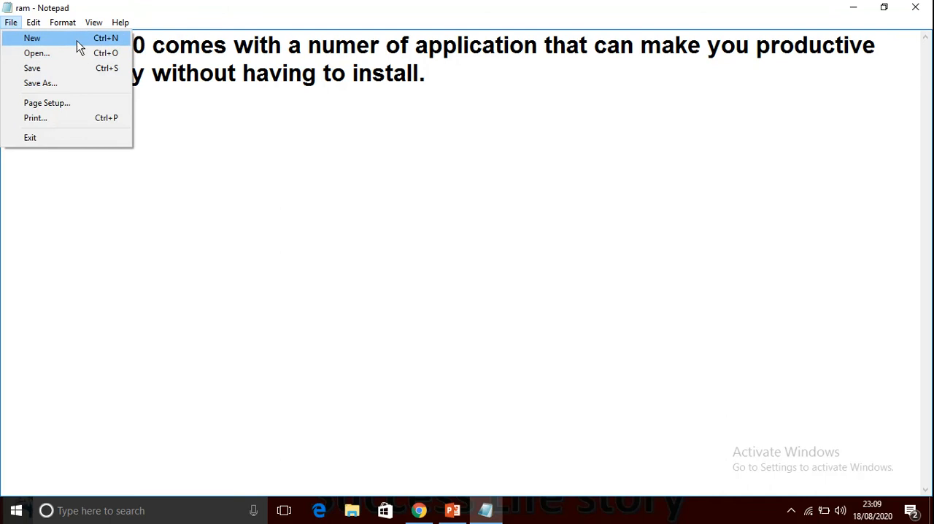
left_click(79, 84)
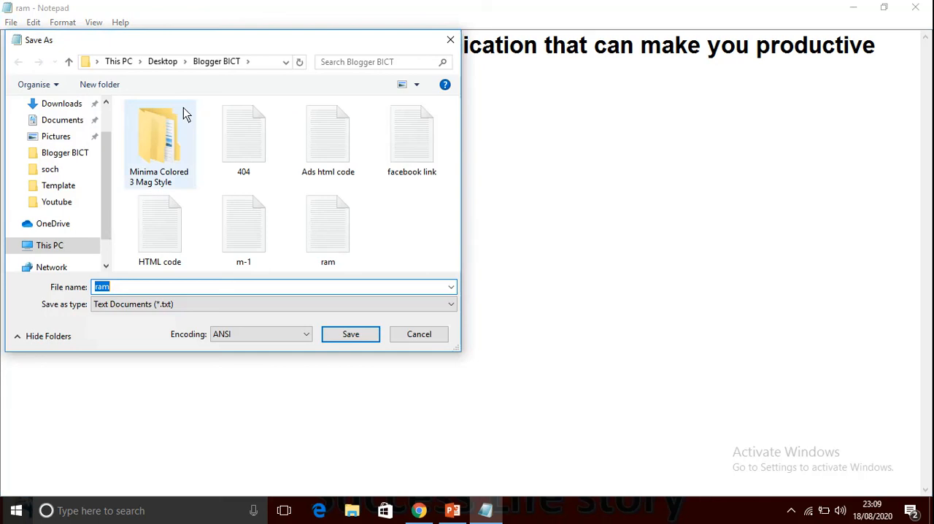
left_click(449, 39)
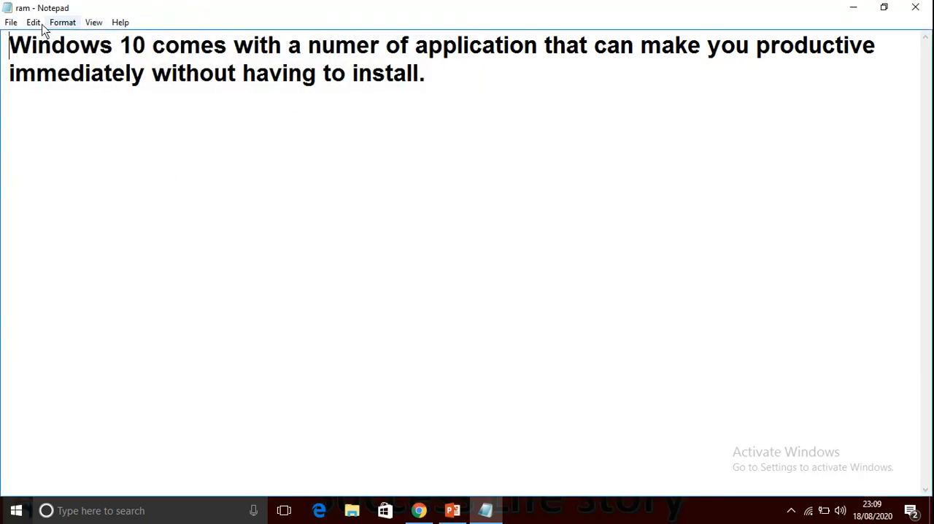
Review the page setup choices, choose A4 paper with the Automatically Select source, and apply the settings.
left_click(11, 23)
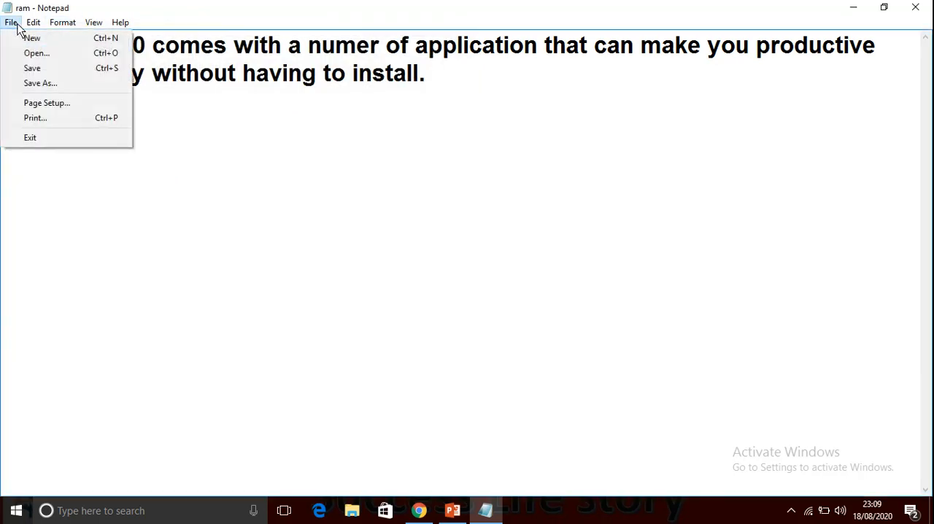
left_click(41, 106)
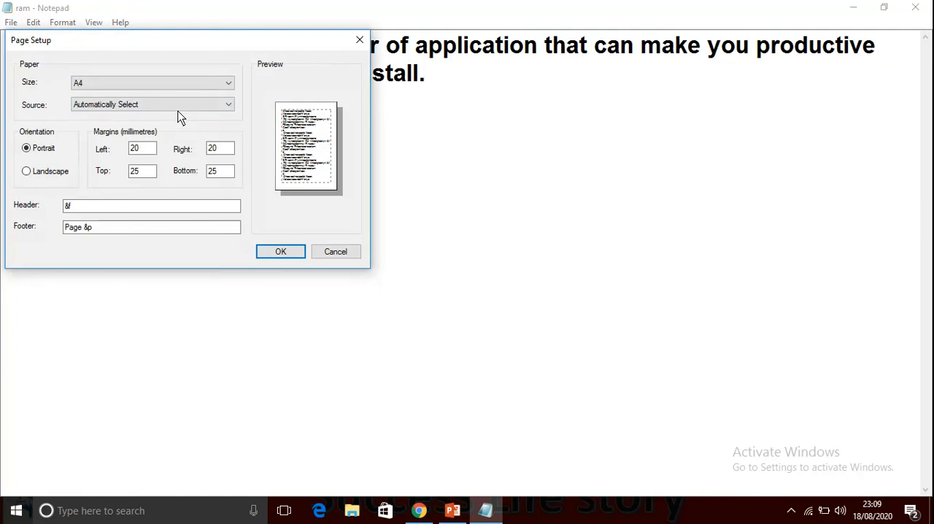
left_click(170, 85)
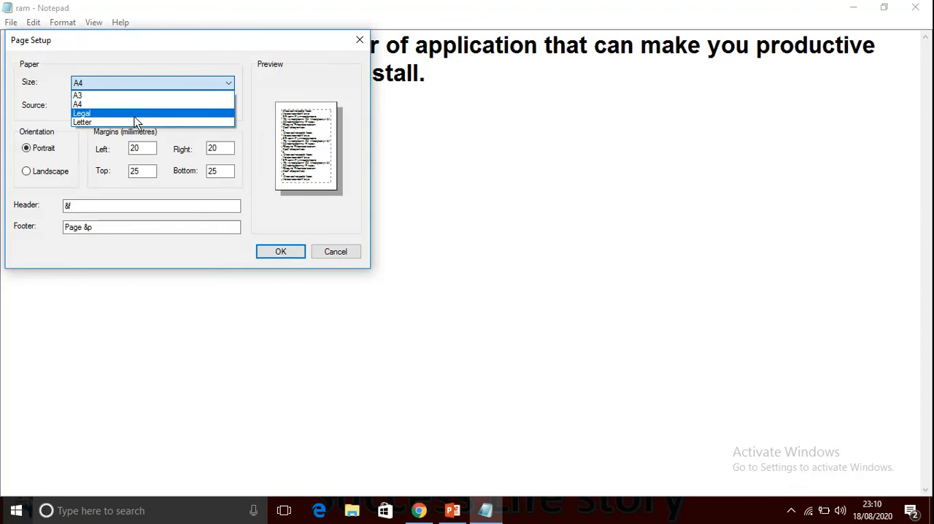
left_click(136, 104)
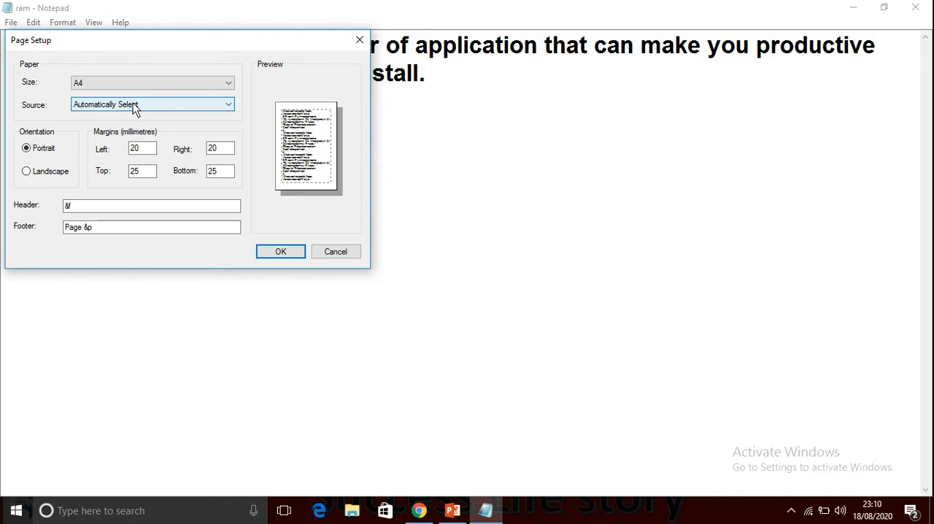
left_click(135, 107)
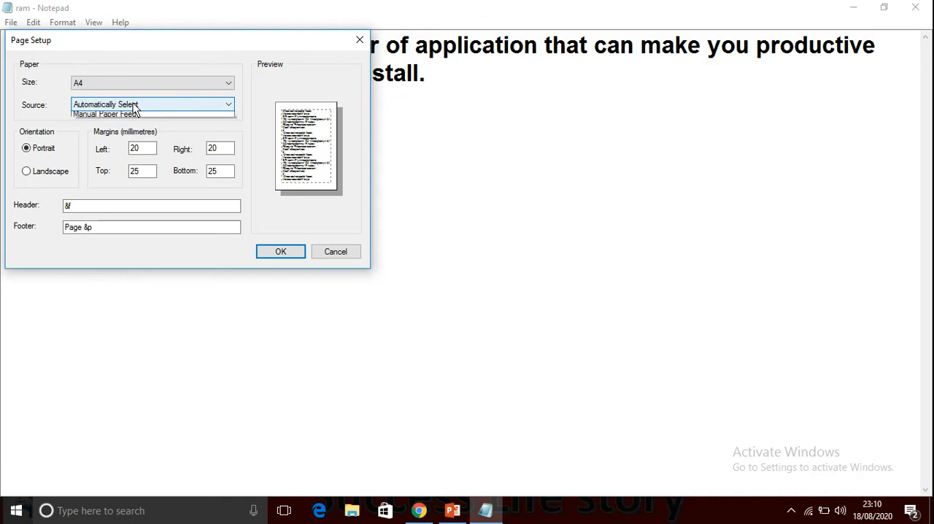
left_click(135, 107)
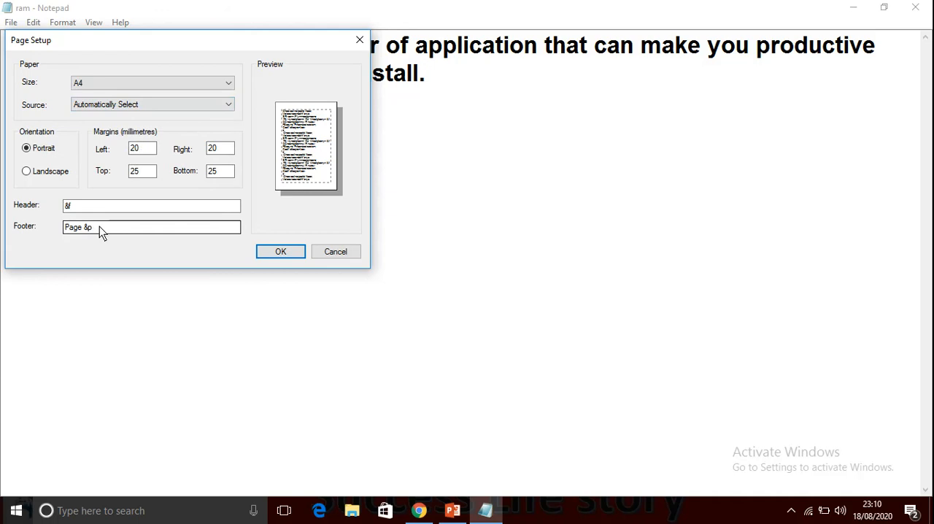
left_click(278, 250)
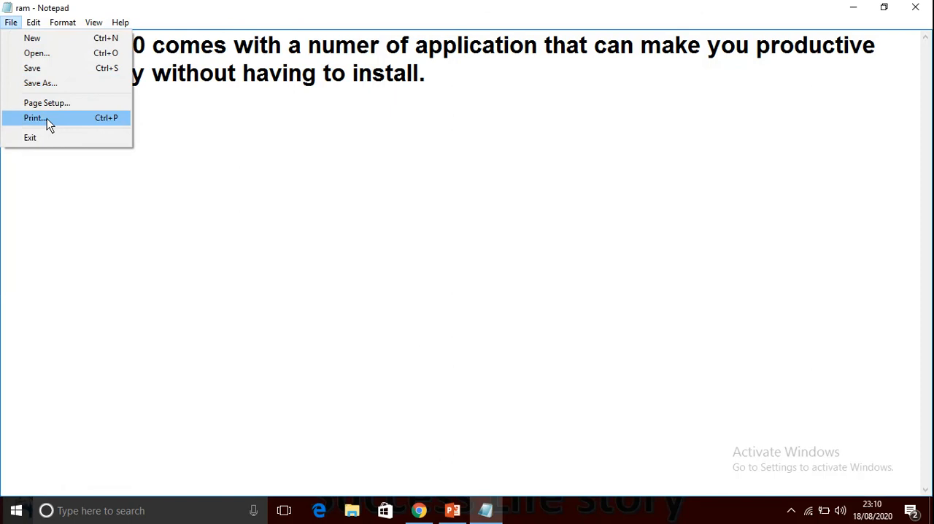
View the print options for the document and cancel without printing.
left_click(47, 118)
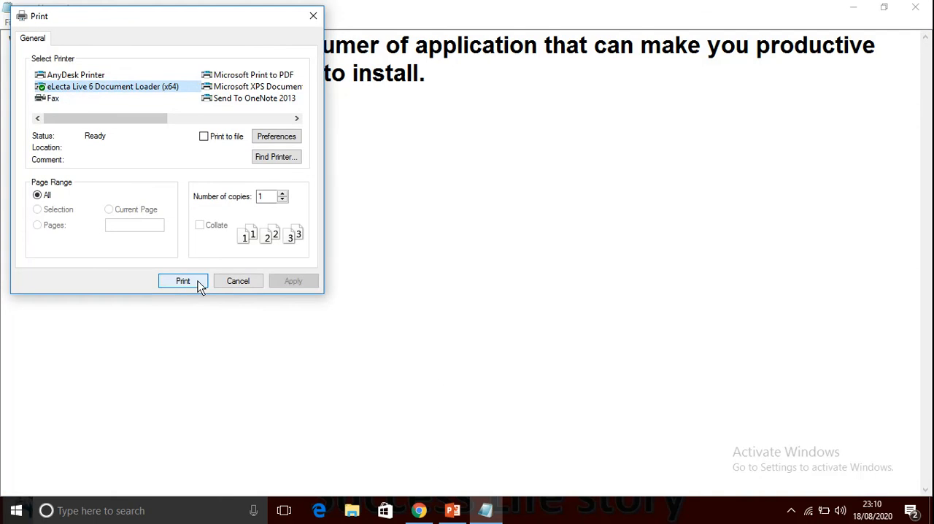
left_click(239, 279)
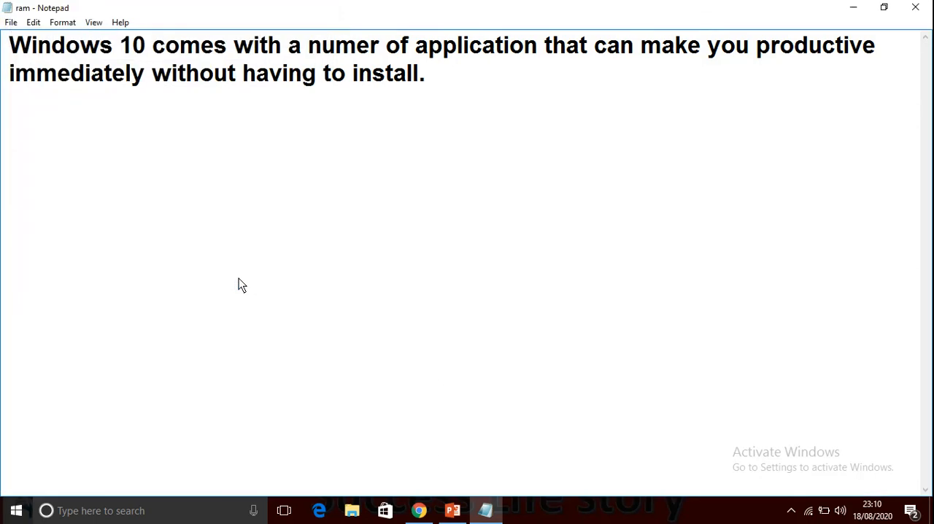
Show the available editing commands for the document.
left_click(33, 23)
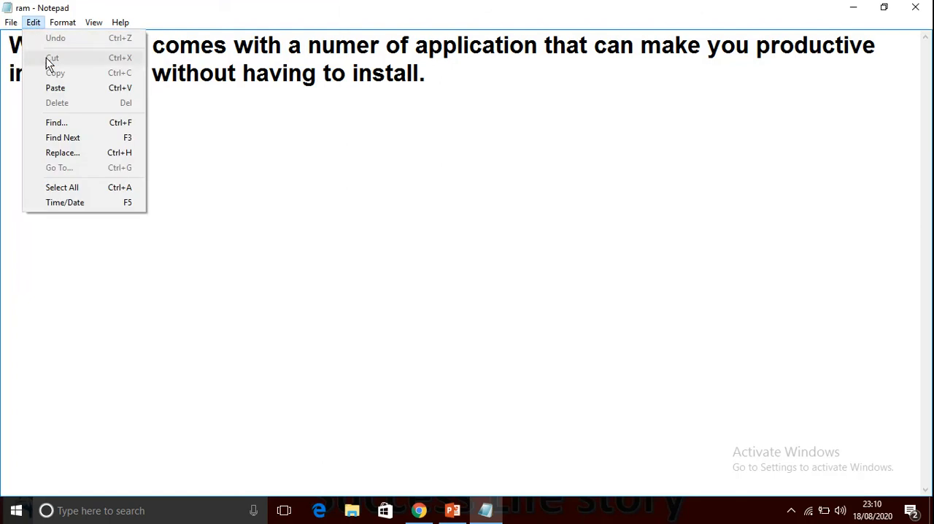